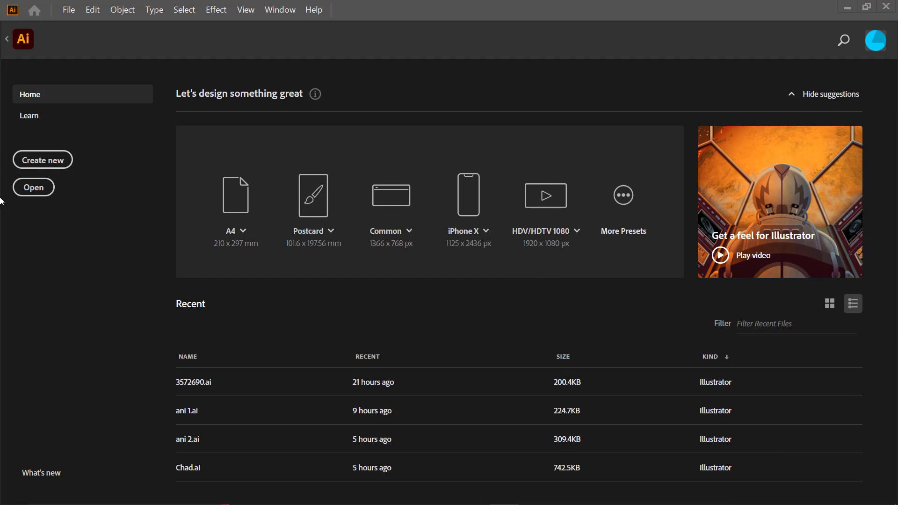
Create a new 1920 x 1080 px document from the recent Web-Large preset.
click(61, 165)
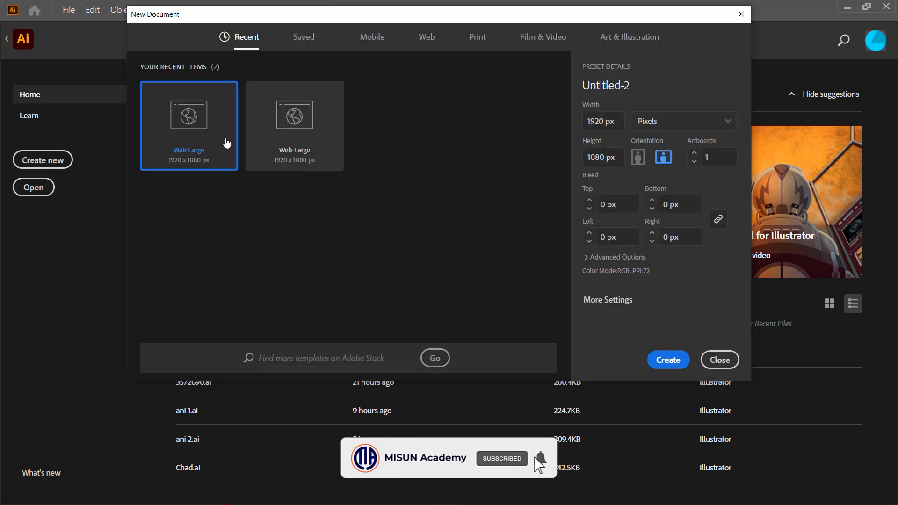
double_click(220, 120)
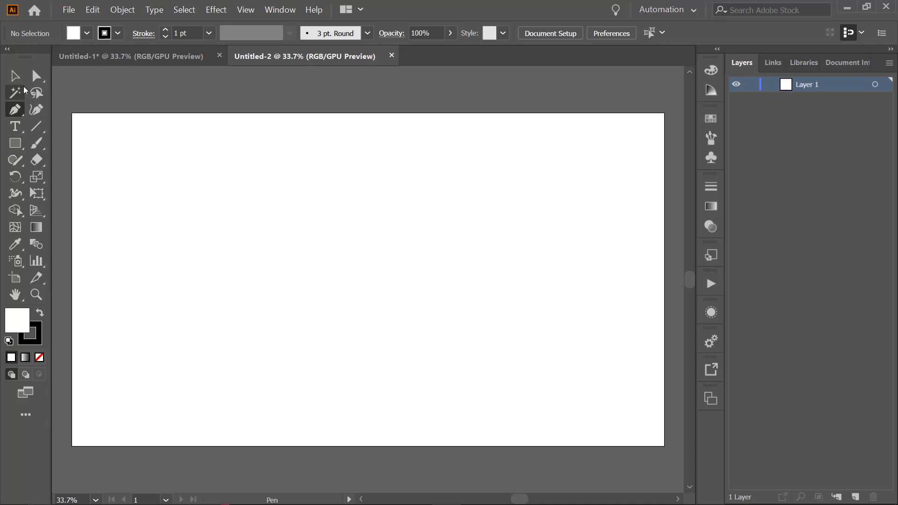
click(25, 84)
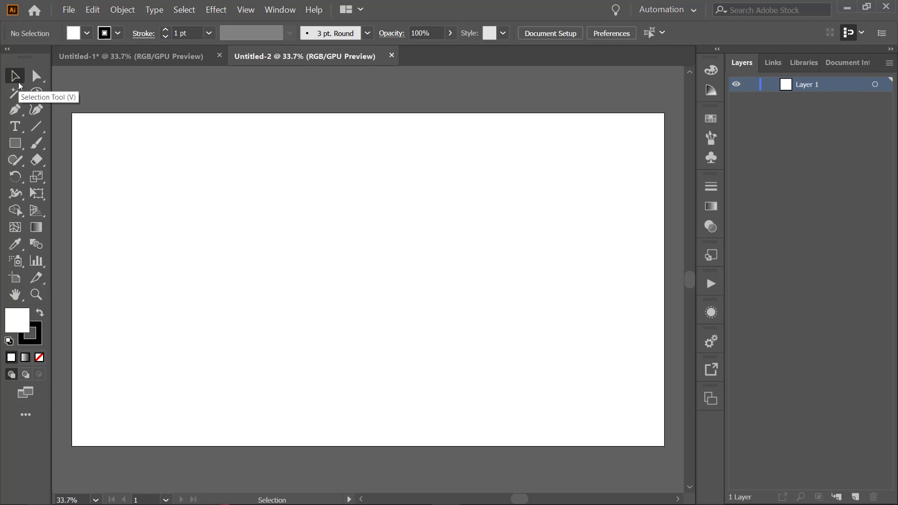
right_click(16, 111)
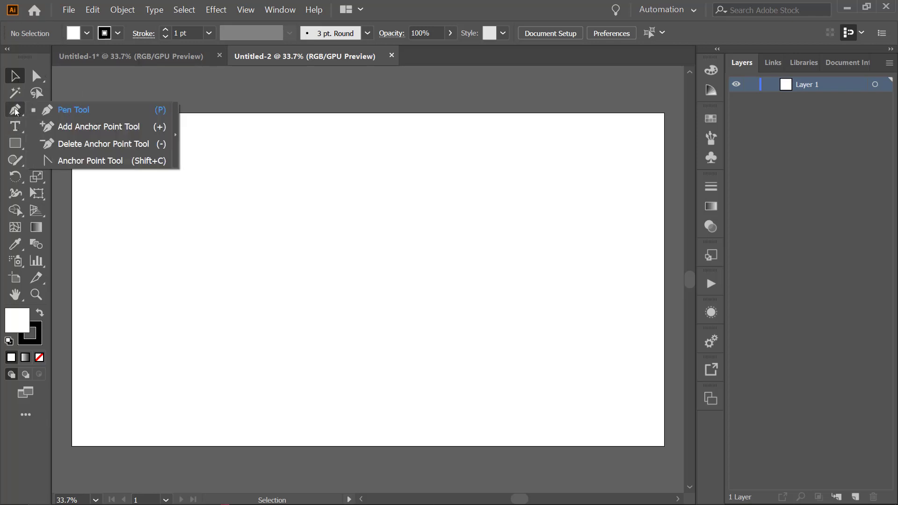
click(16, 112)
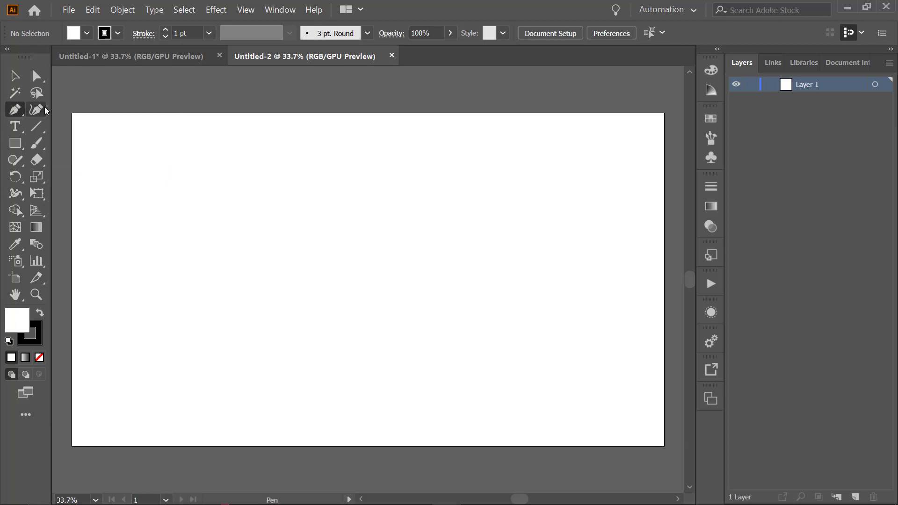
right_click(18, 111)
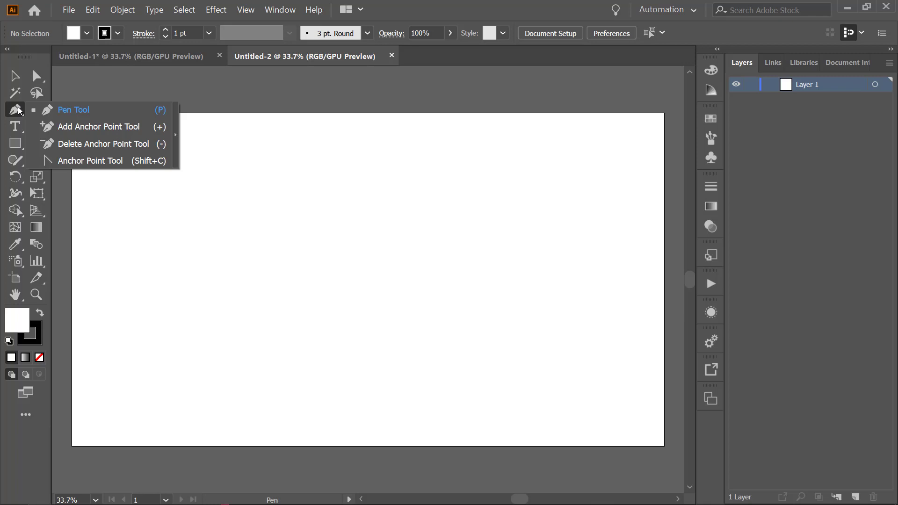
click(19, 111)
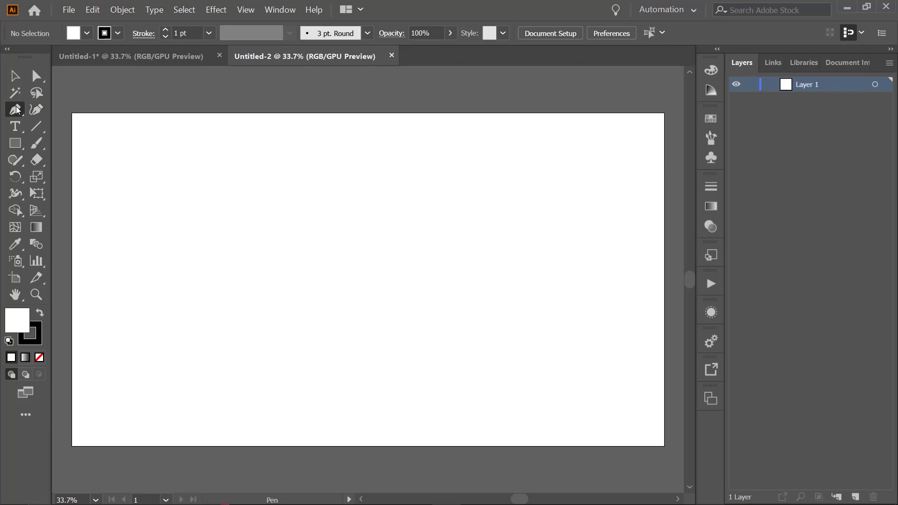
Draw a rectangle in the upper-left part of the artboard with a black fill and an 11 pt red stroke.
click(15, 143)
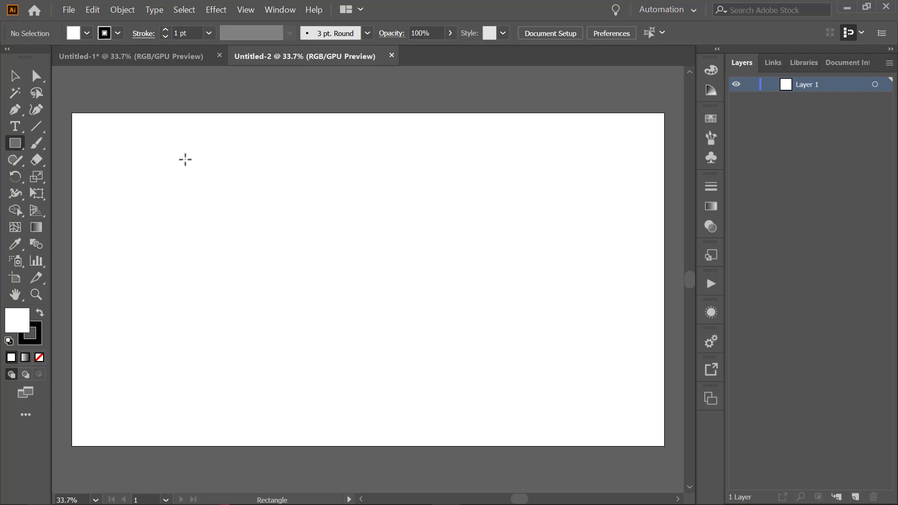
drag(121, 170, 305, 261)
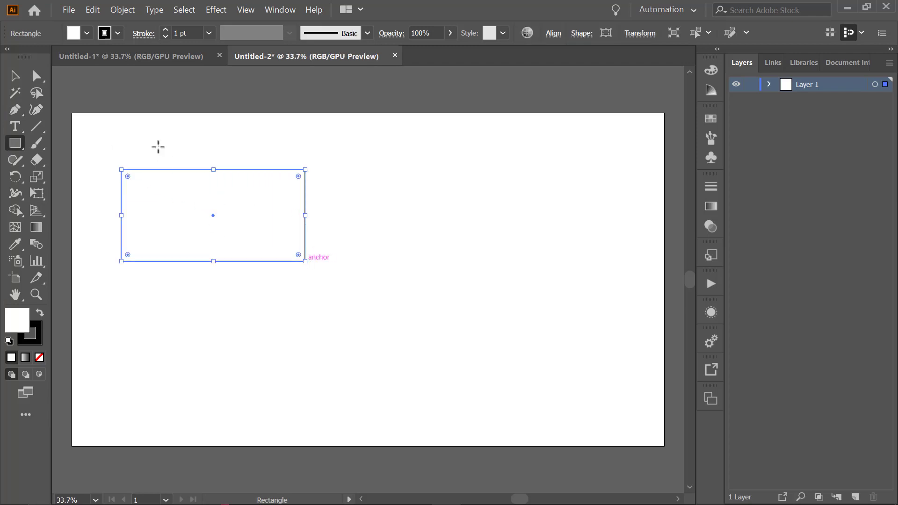
click(86, 34)
click(39, 57)
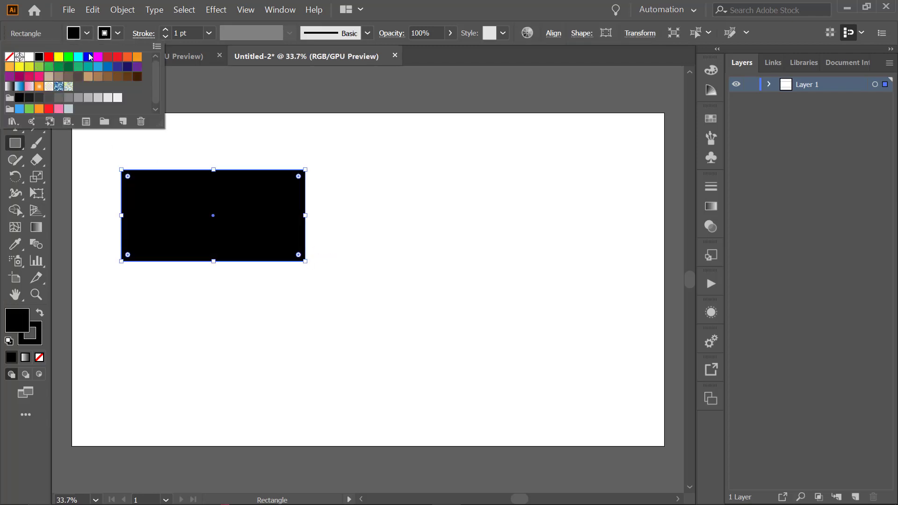
click(113, 33)
click(51, 57)
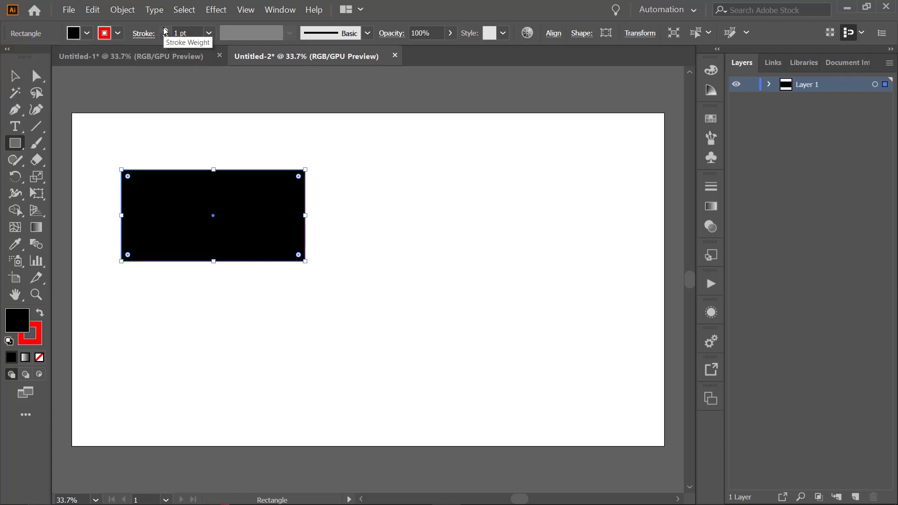
click(363, 178)
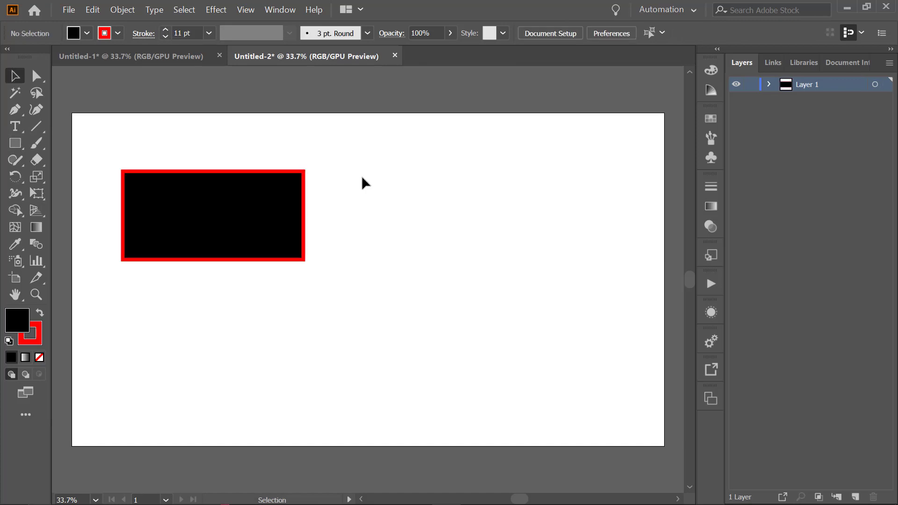
Draw a closed rectangle about 633 by 297 px with the Pen tool, to the right of the first rectangle.
click(15, 109)
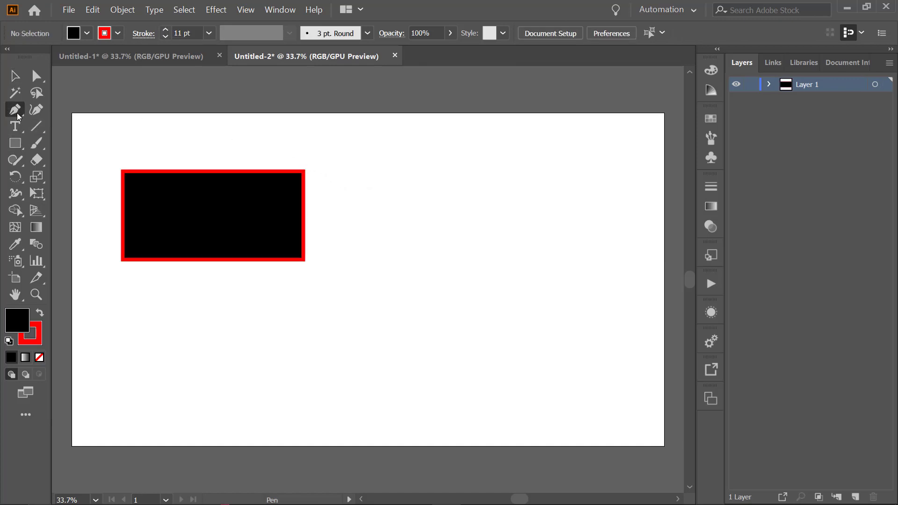
click(338, 168)
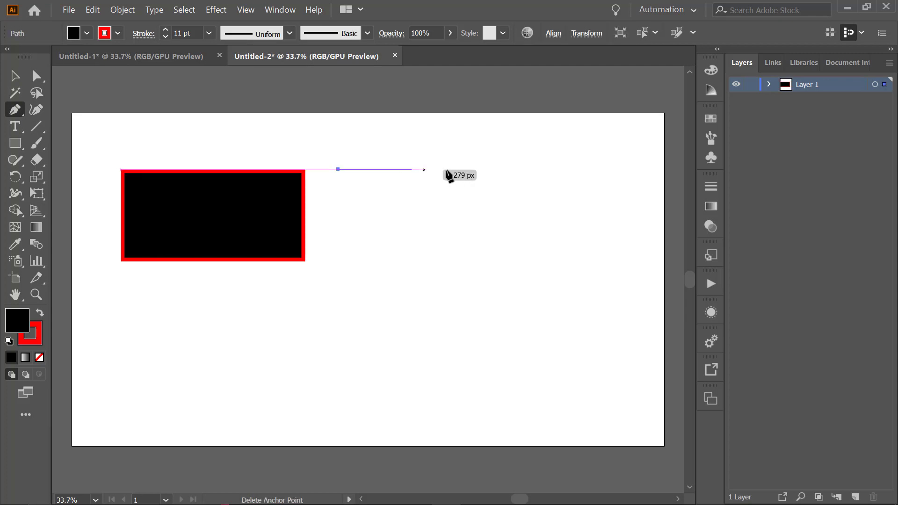
click(534, 170)
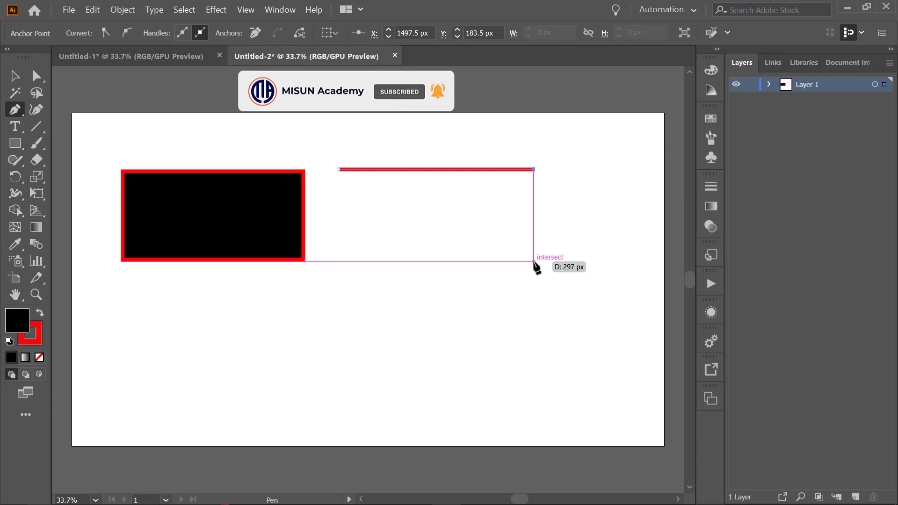
click(534, 261)
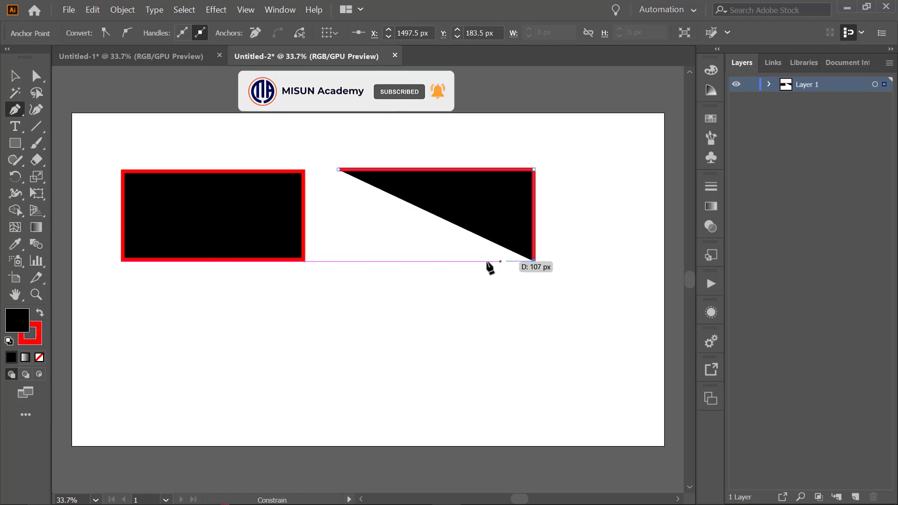
click(338, 261)
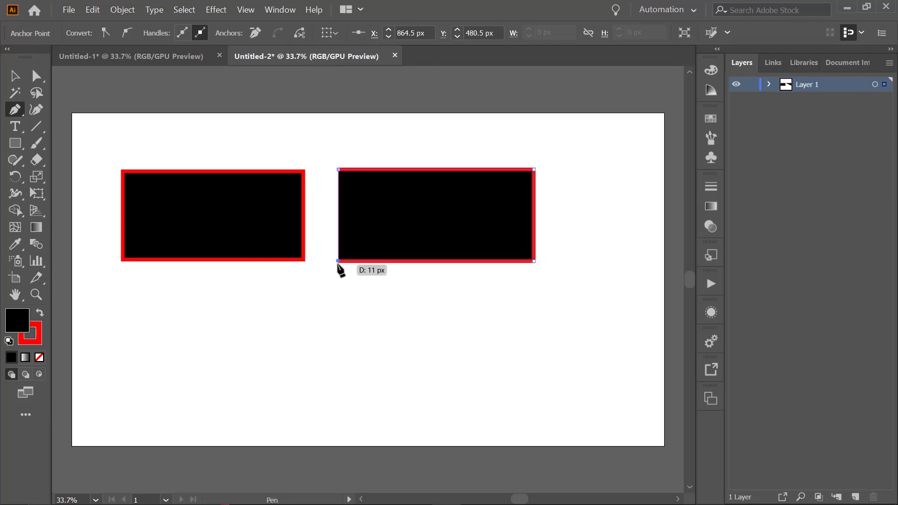
click(338, 170)
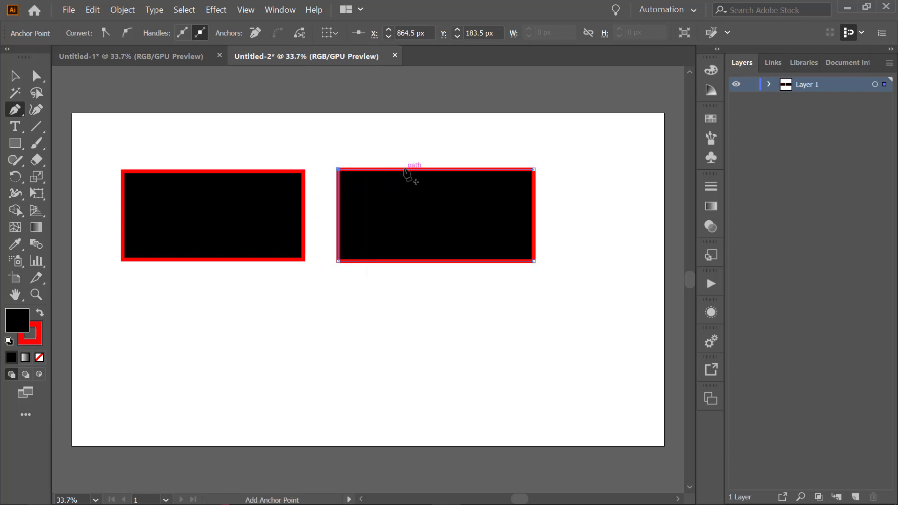
Replace the first rectangle with a copy of the pen-drawn one, placing the two identical shapes side by side.
click(13, 77)
click(387, 147)
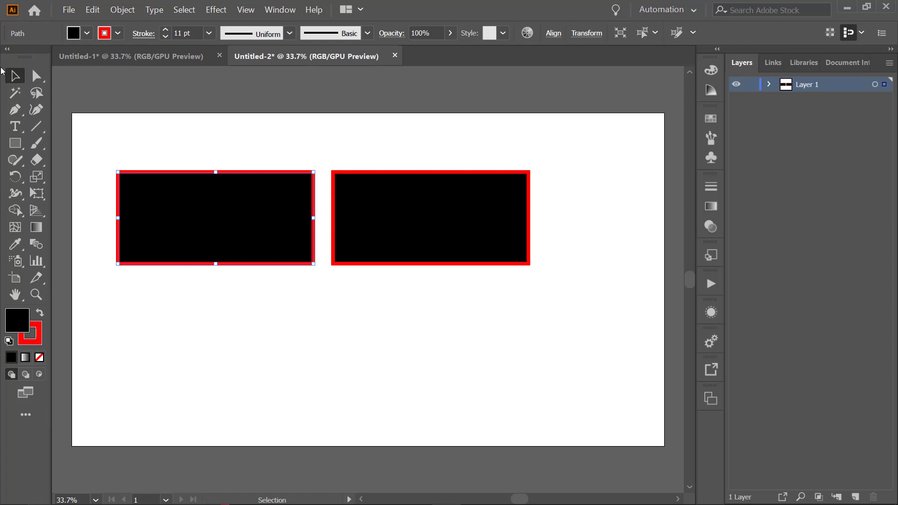
Try moving the left rectangle's upper-right corner anchor inward with the Direct Selection tool, and undo it.
click(36, 77)
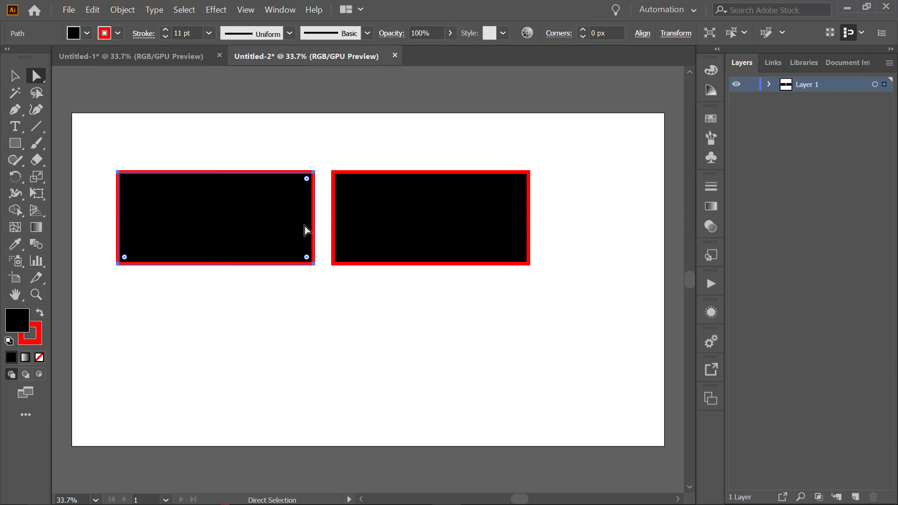
drag(313, 174, 265, 192)
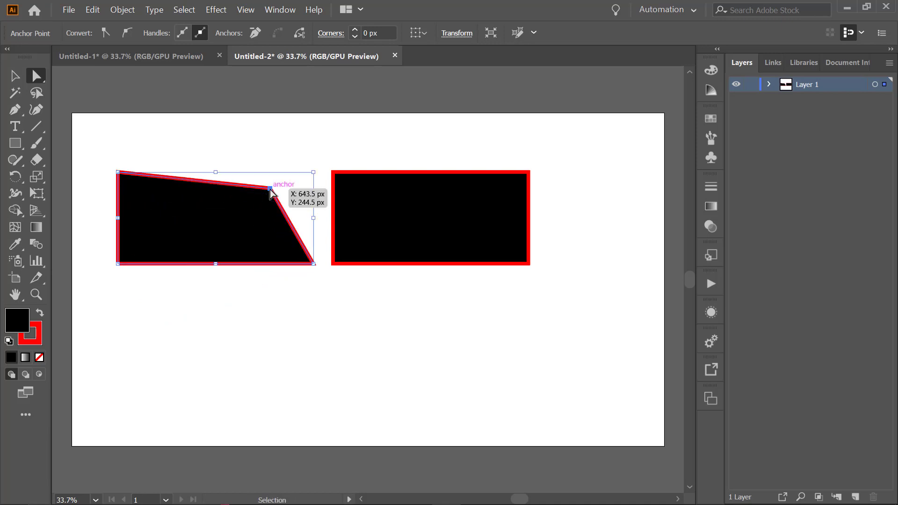
key(ctrl+z)
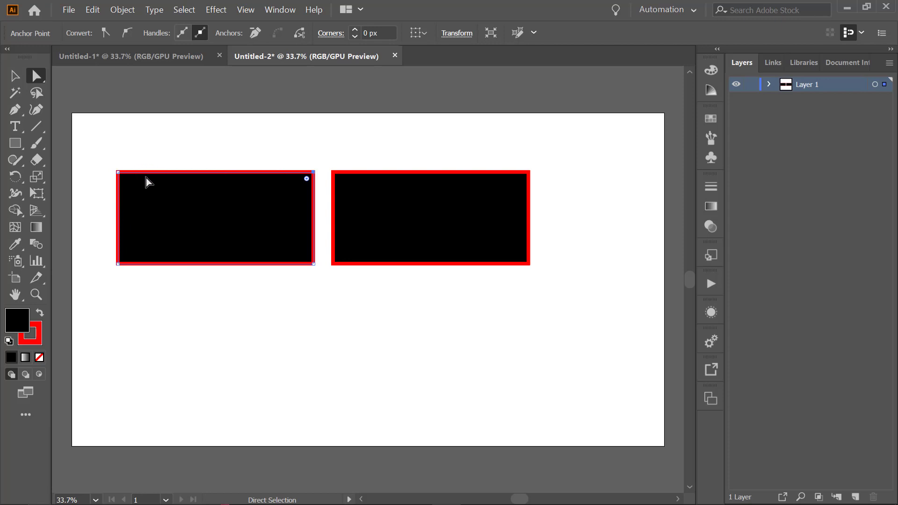
Try raising the left rectangle's top edge to make the shape taller, and undo the change.
drag(209, 174, 211, 146)
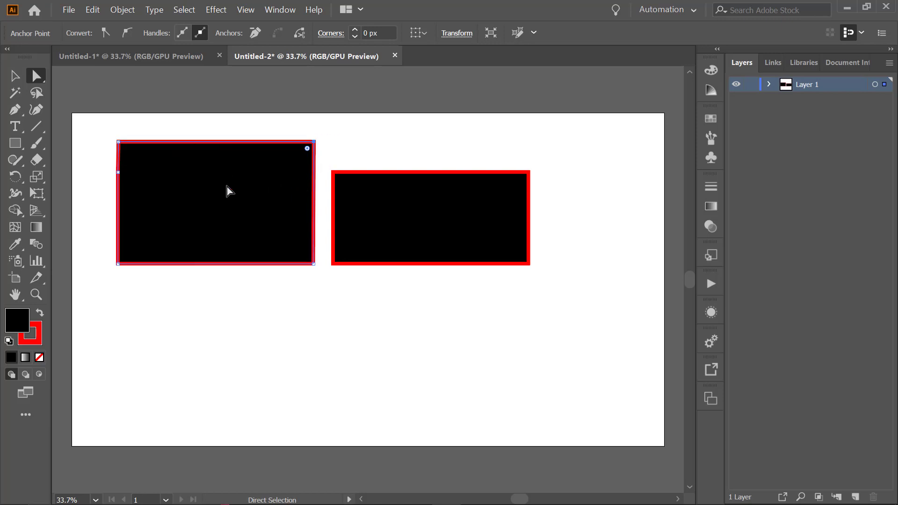
key(ctrl+z)
drag(32, 84, 63, 69)
click(19, 82)
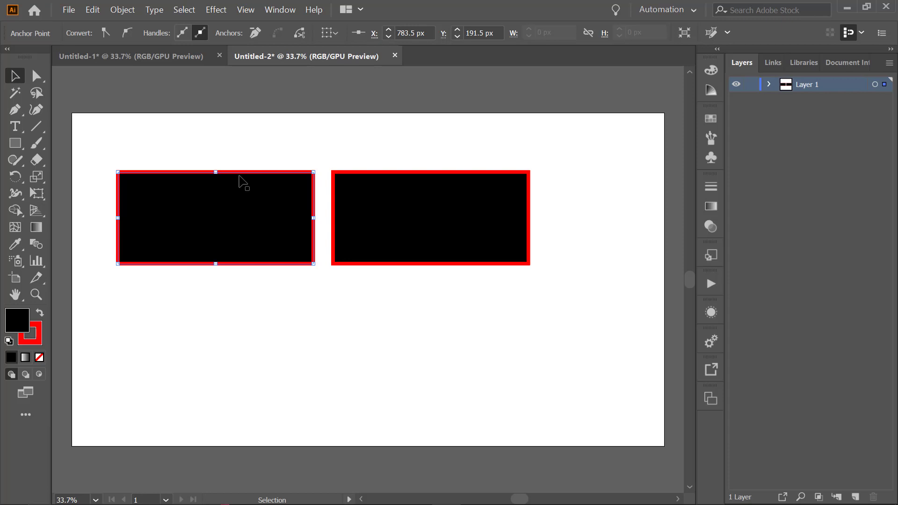
Add an anchor point at the midpoint of the left rectangle's top edge and move it straight down to form a V-shaped notch.
click(11, 115)
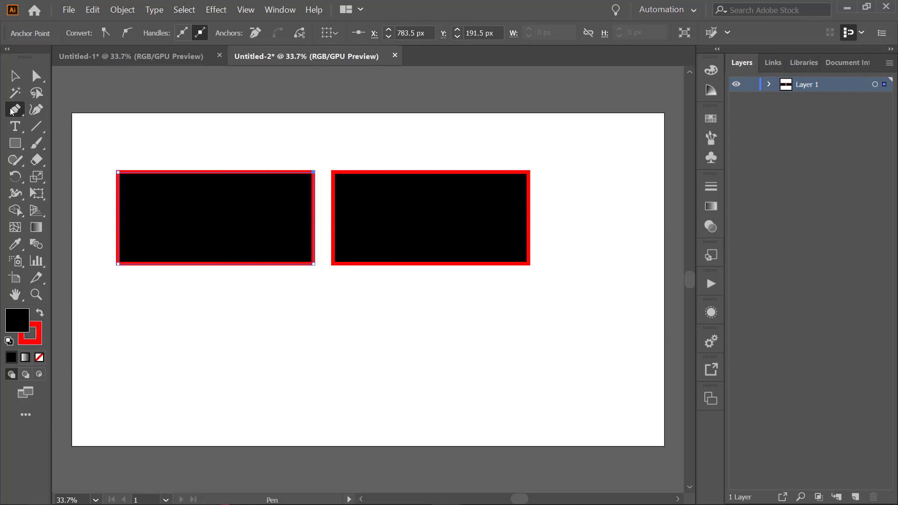
click(11, 110)
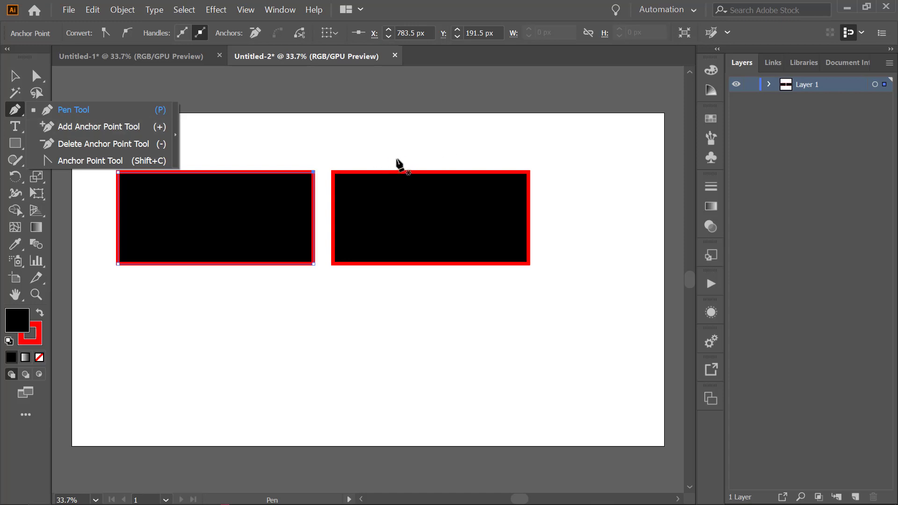
click(97, 111)
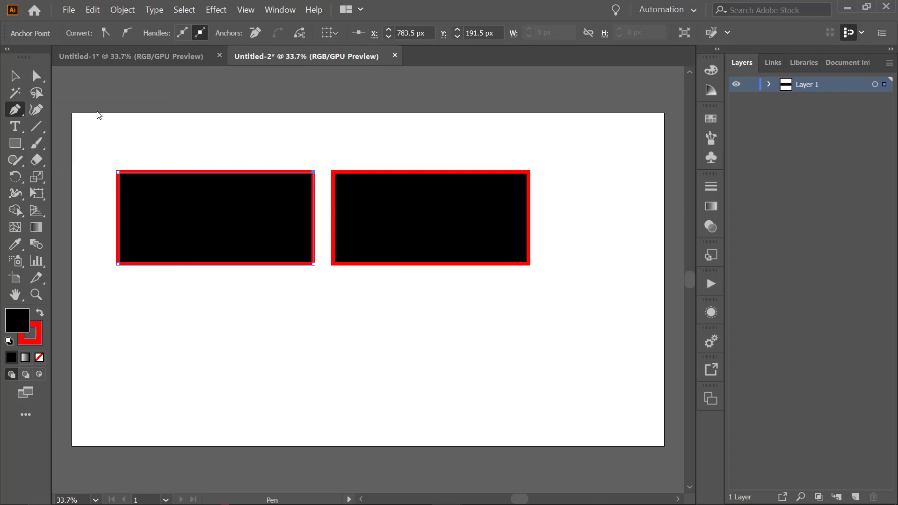
click(216, 172)
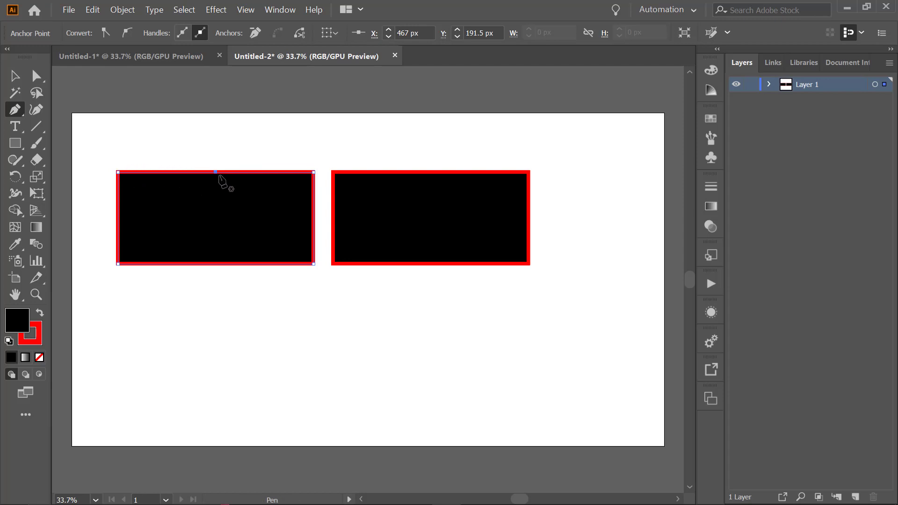
key(a)
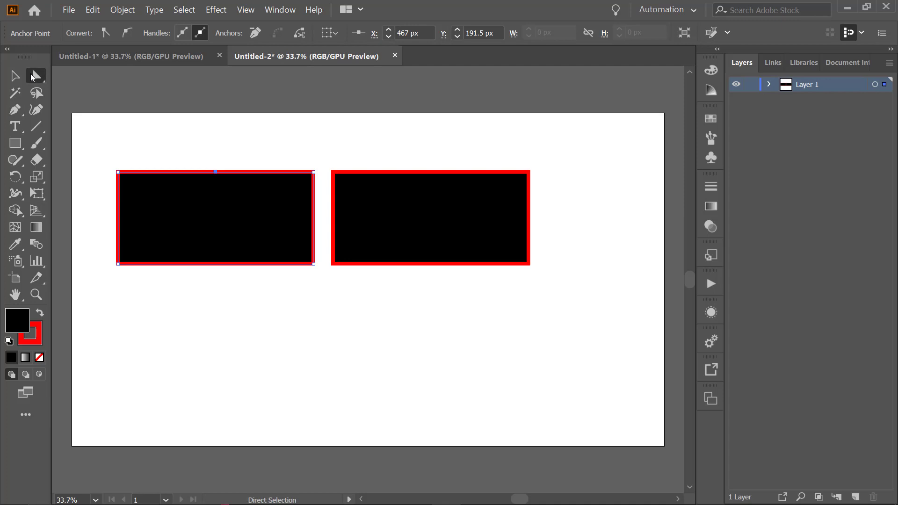
drag(215, 173, 215, 218)
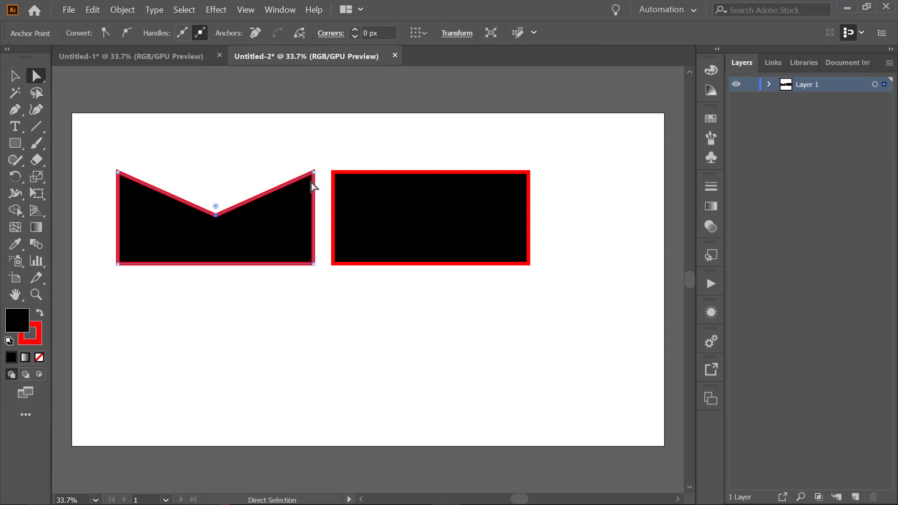
Add an anchor point at the midpoint of the right rectangle's bottom edge.
click(441, 189)
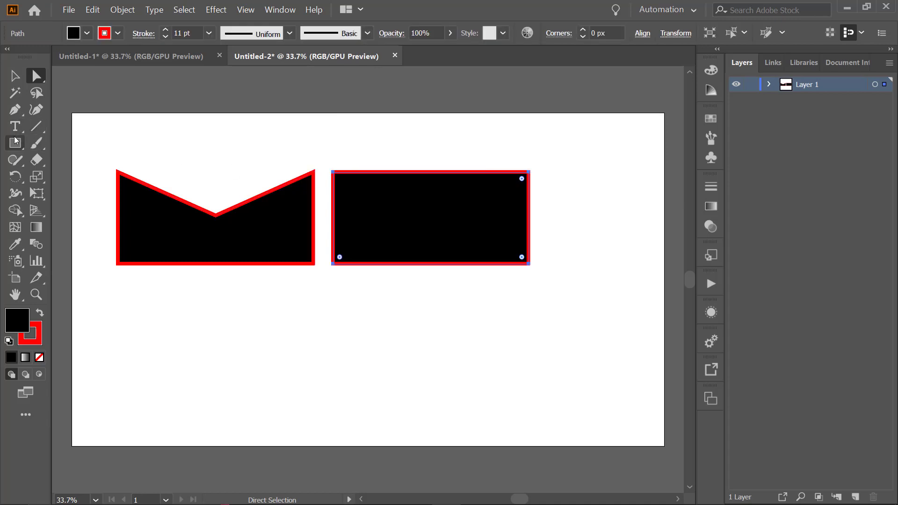
click(13, 111)
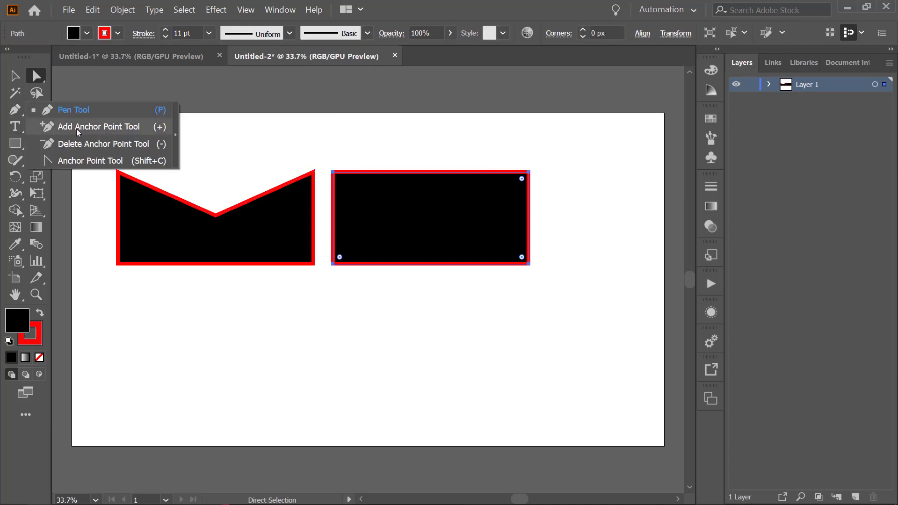
click(77, 128)
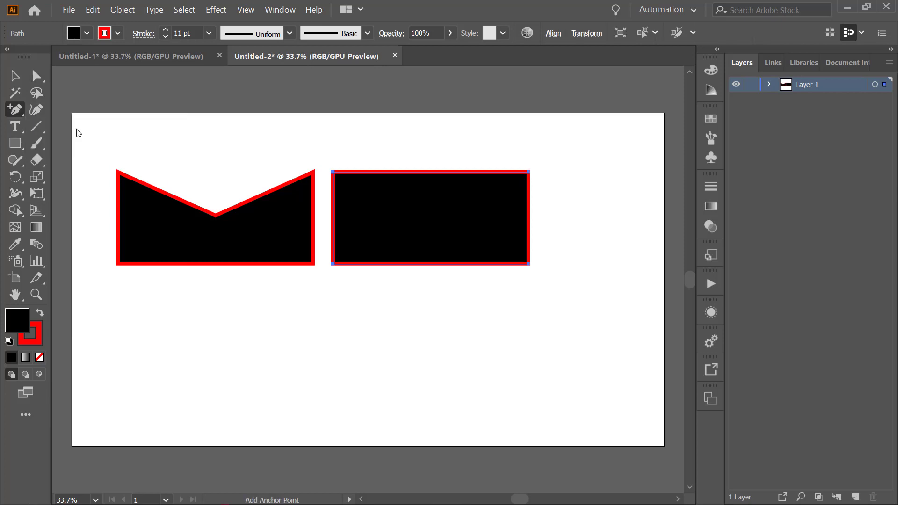
click(430, 263)
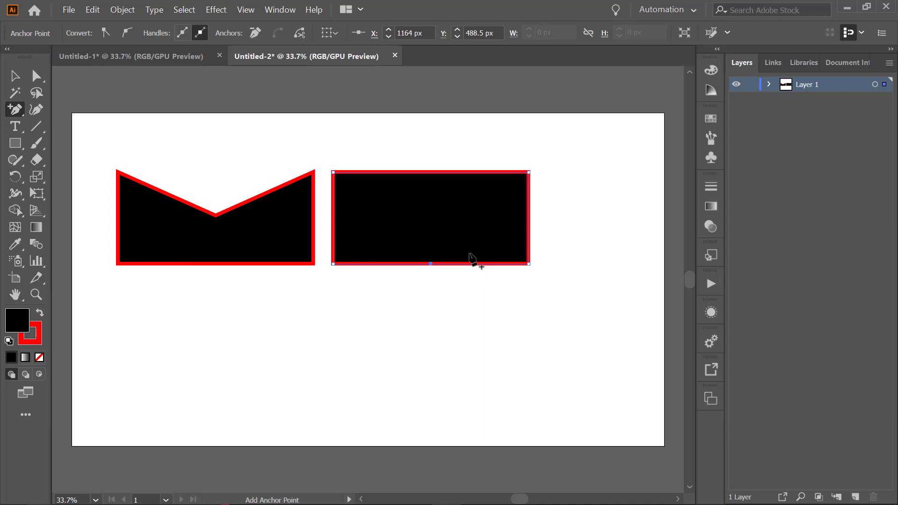
Try moving the right rectangle's bottom midpoint anchor straight up with the Direct Selection tool to form an upward notch, and undo the move.
click(34, 76)
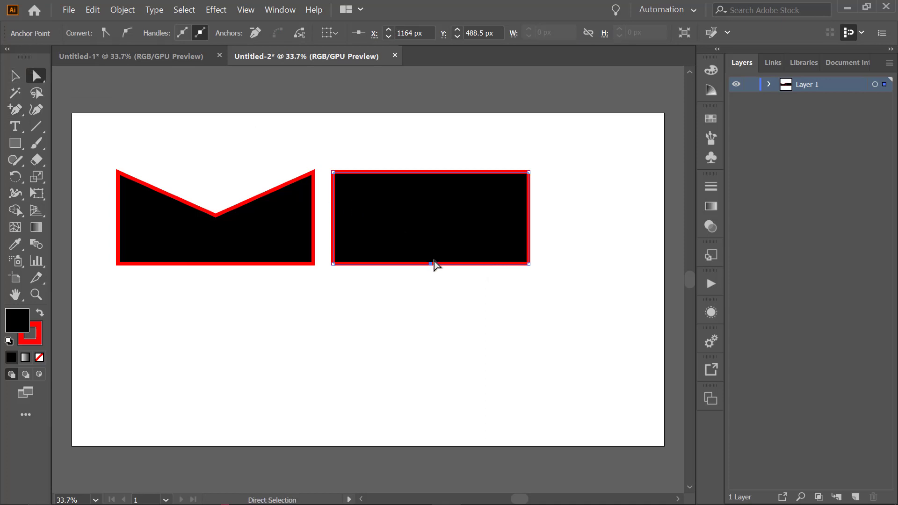
drag(430, 264, 430, 229)
click(429, 305)
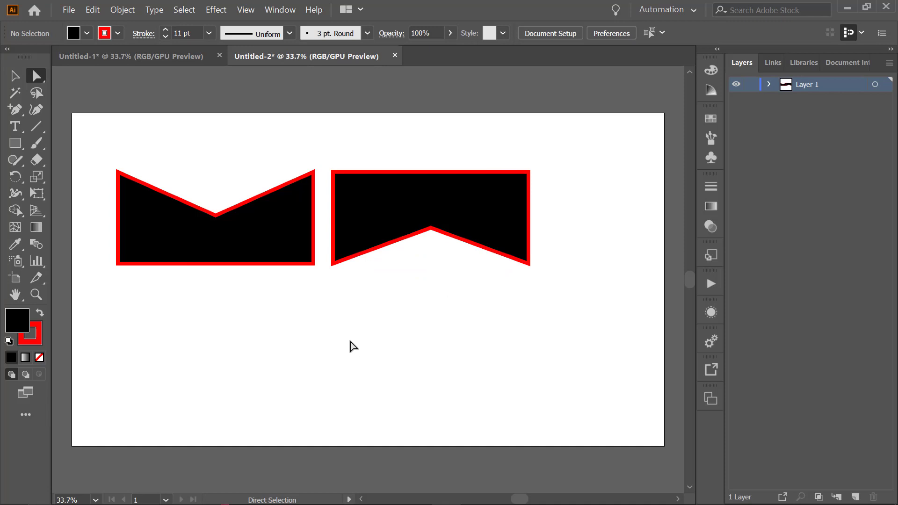
key(ctrl+z)
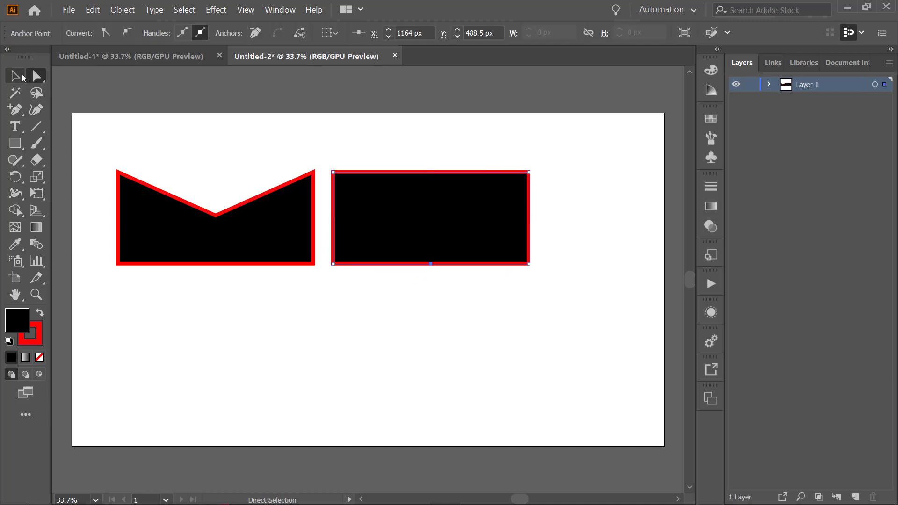
Try placing the V-notched shape exactly over the right rectangle to form an envelope, undo the move and deselect.
click(15, 76)
drag(255, 248, 471, 239)
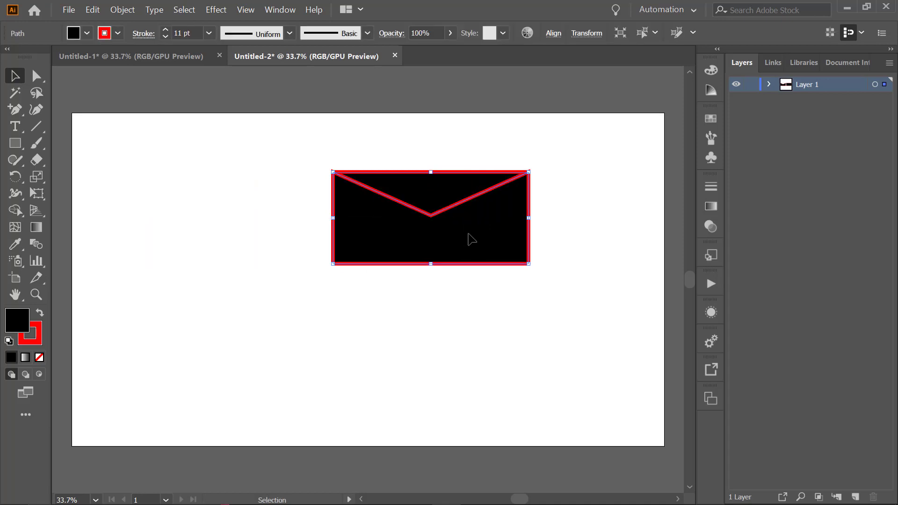
click(579, 179)
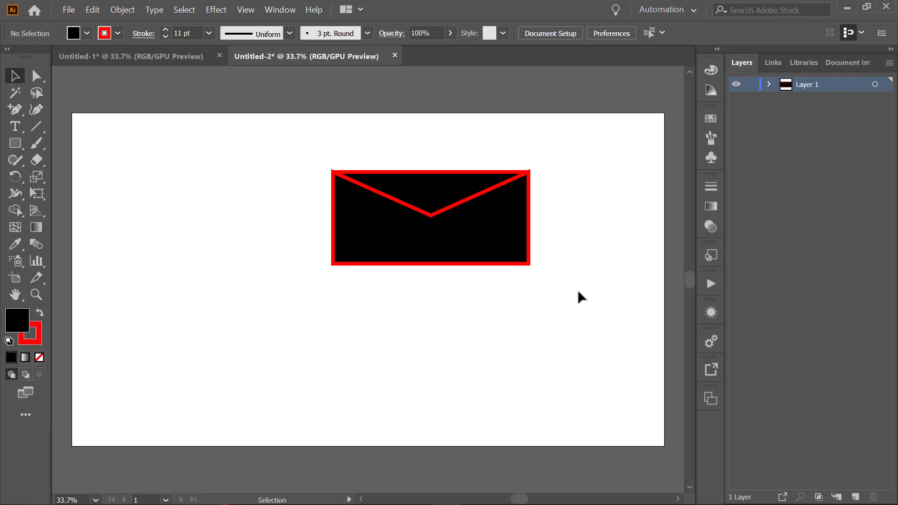
key(ctrl+z)
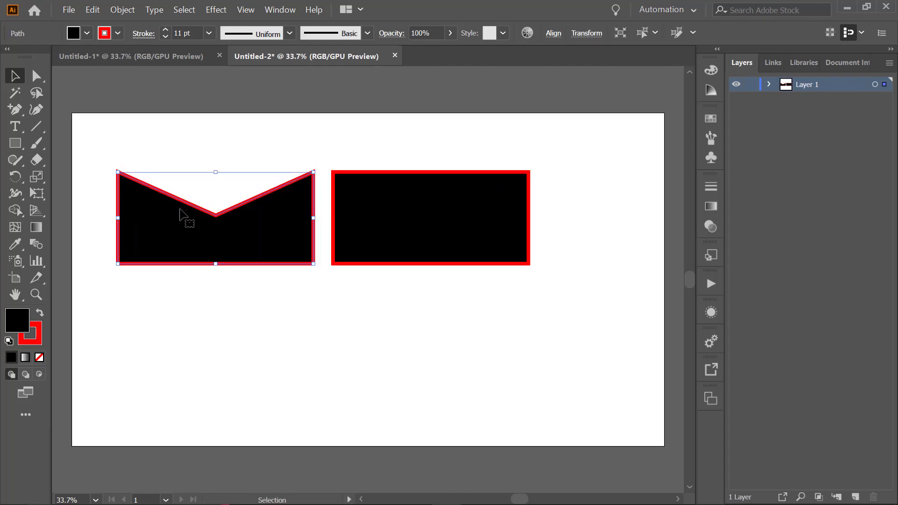
click(290, 134)
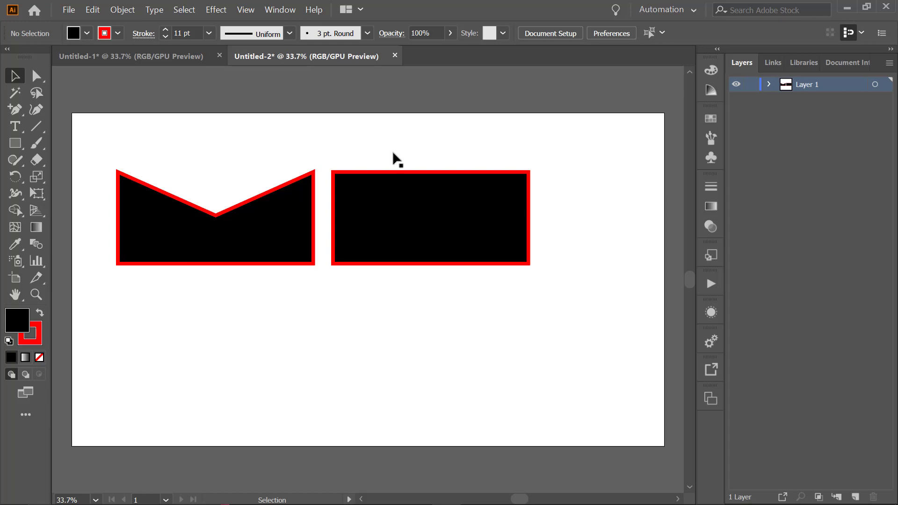
Move the plain rectangle slightly to the right to widen the gap beside the notched shape, keeping it selected.
drag(400, 210, 437, 209)
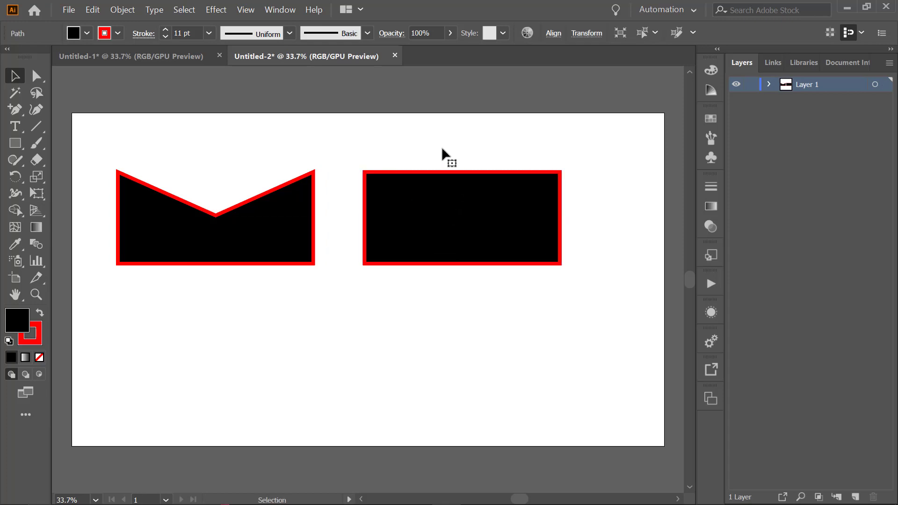
click(442, 146)
click(441, 226)
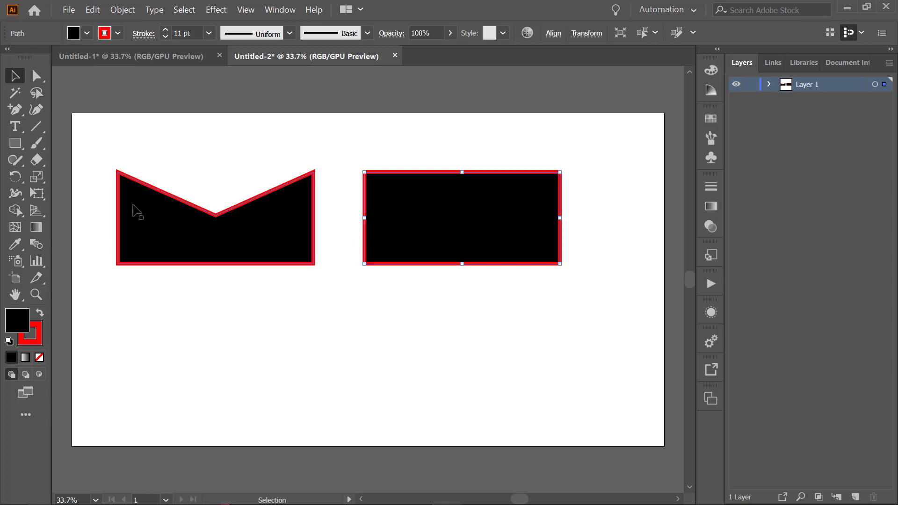
Remove the midpoint anchor from the right rectangle's bottom edge with the Delete Anchor Point tool.
click(14, 143)
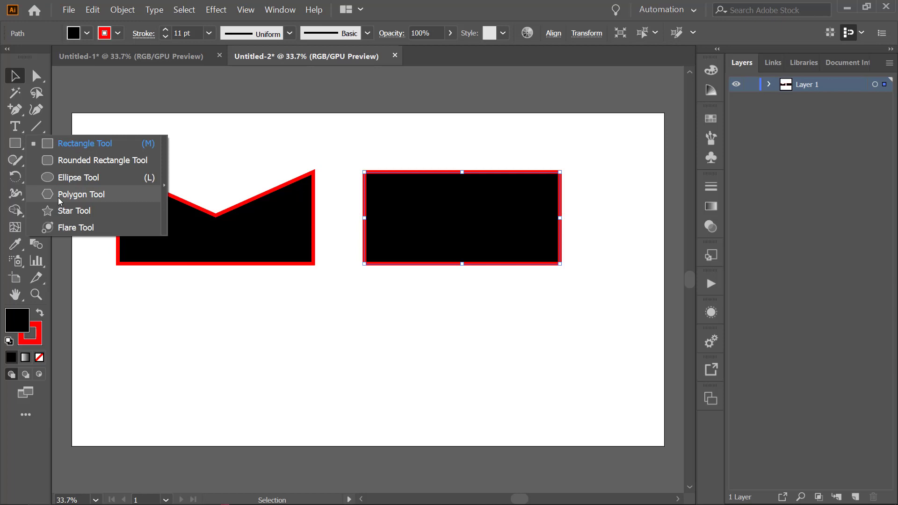
click(15, 143)
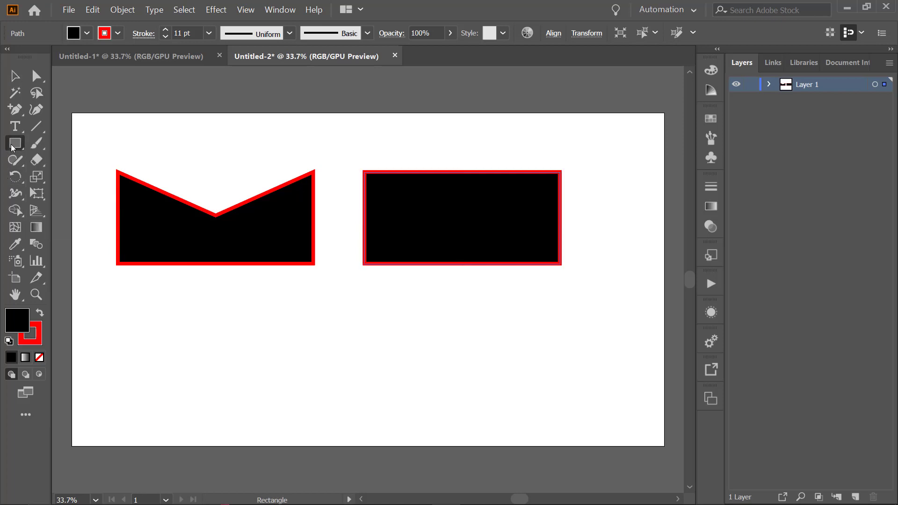
click(19, 110)
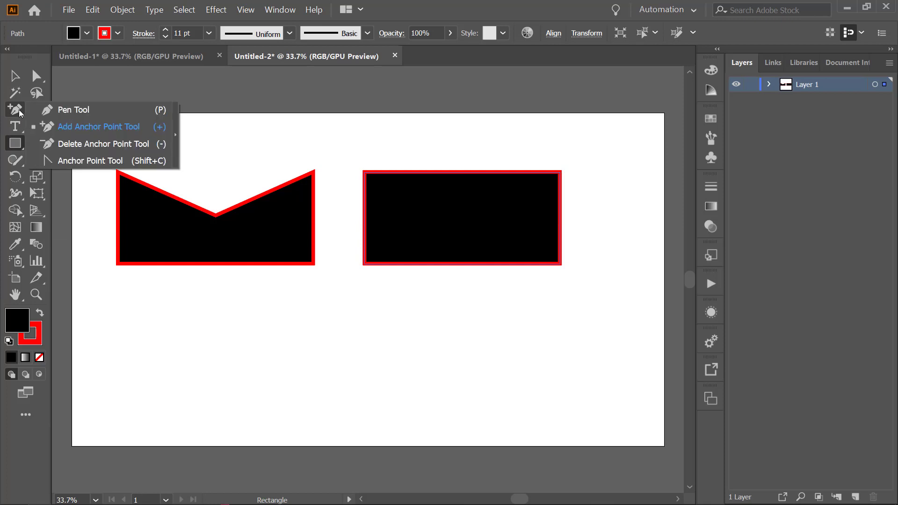
click(53, 141)
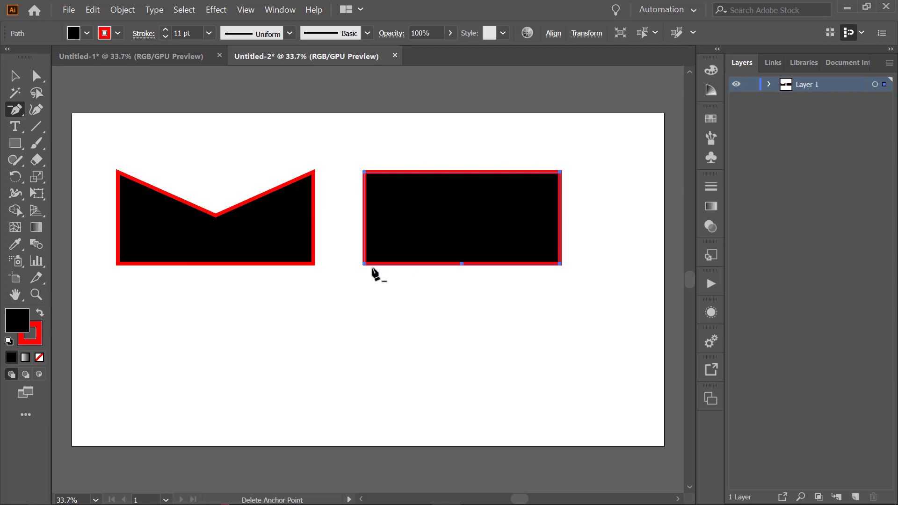
click(462, 264)
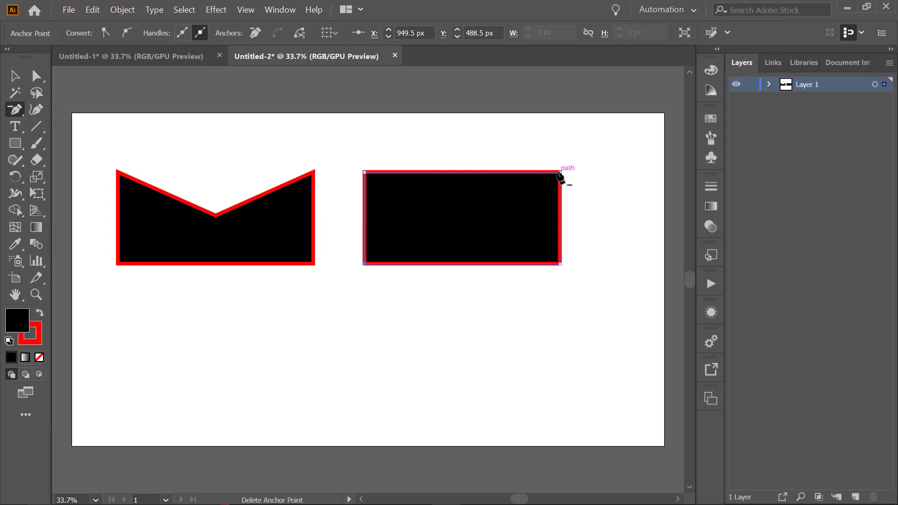
Delete the right rectangle's upper-right corner anchor to turn the shape into a triangle.
right_click(15, 109)
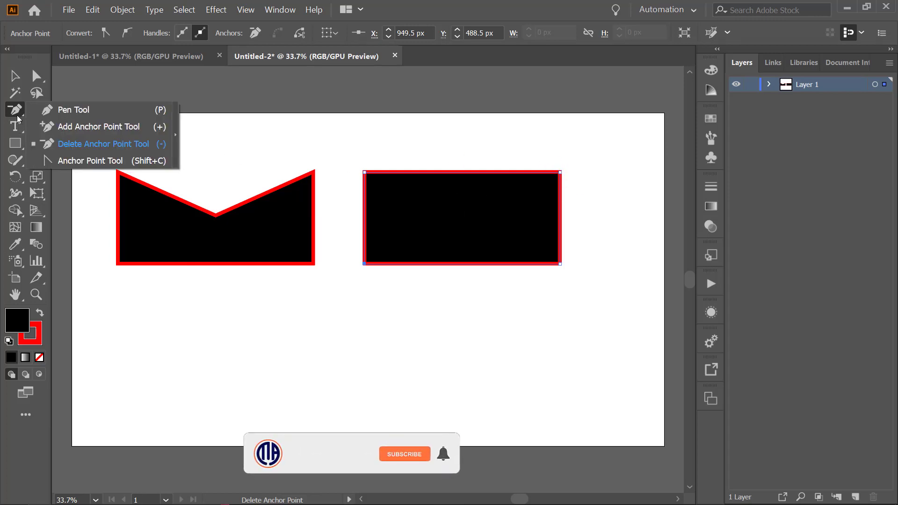
click(94, 144)
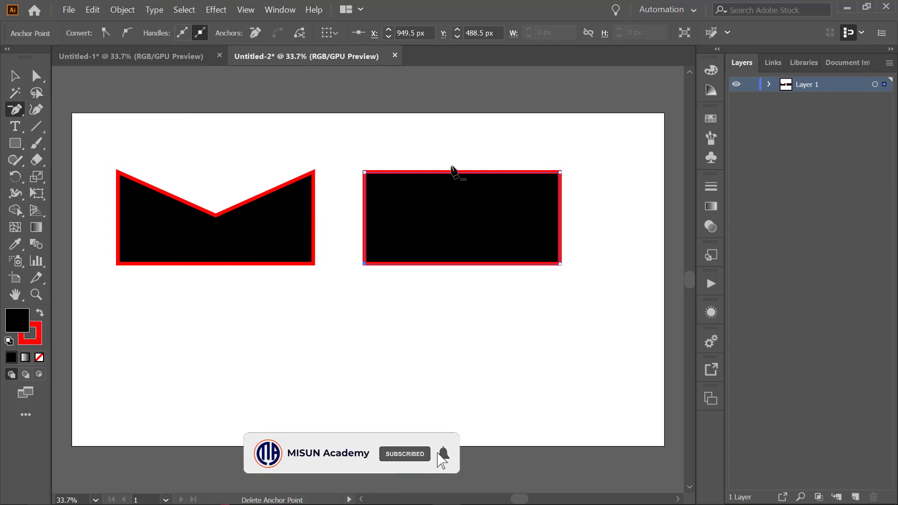
click(560, 173)
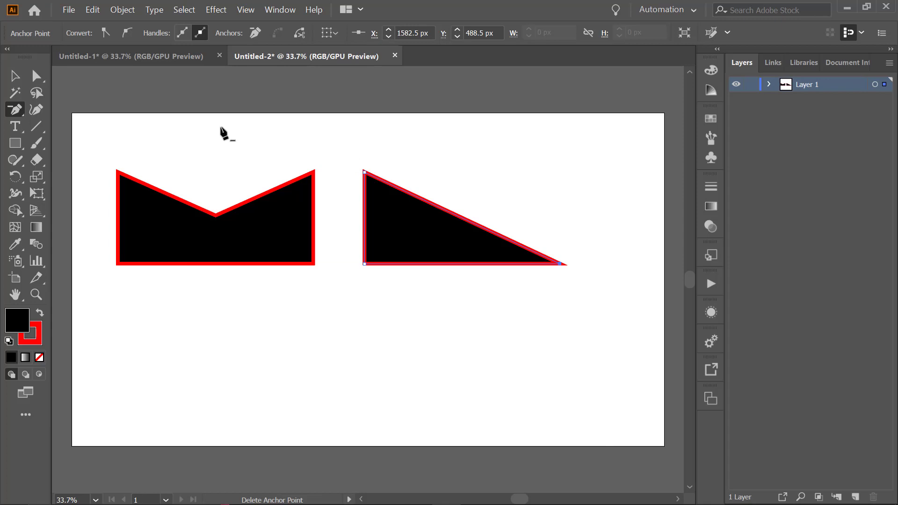
Convert the triangle's upper-left and lower-left corners into smooth curves with the Anchor Point tool, pulling their handles up-right and straight up.
click(15, 112)
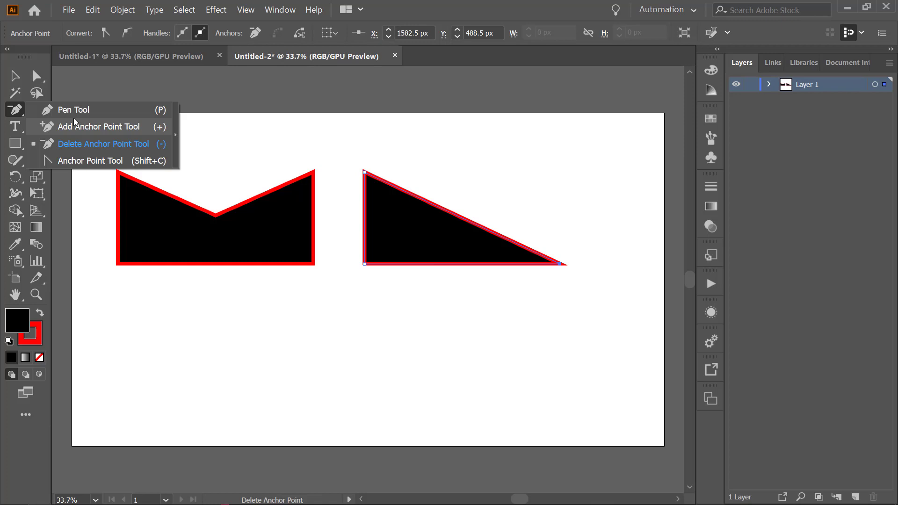
click(72, 161)
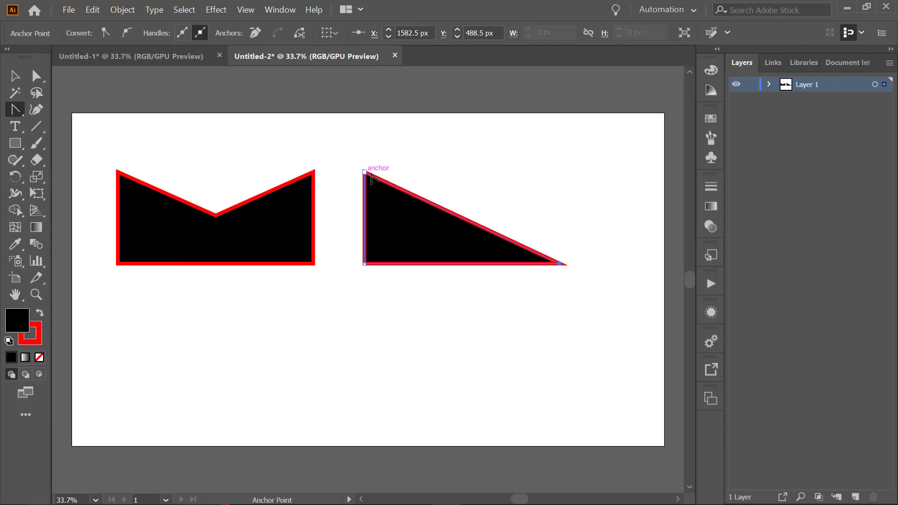
drag(364, 172, 537, 82)
mouse_move(365, 263)
mouse_down()
mouse_move(346, 309)
mouse_move(324, 191)
mouse_move(344, 176)
mouse_move(345, 159)
mouse_move(364, 173)
mouse_move(361, 141)
mouse_move(333, 121)
mouse_move(362, 166)
mouse_up()
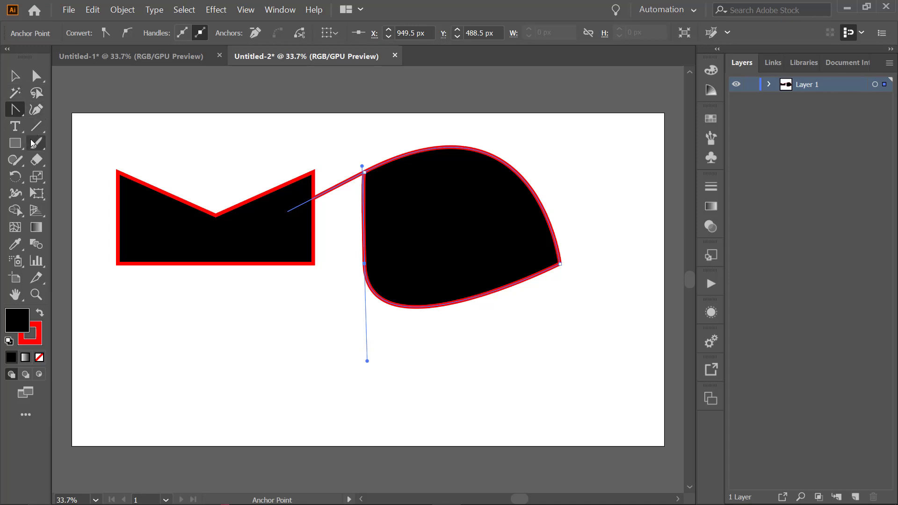
Try drawing a four-point zigzag path of straight segments with the Pen tool below the notched shape, and undo it completely.
drag(18, 109, 76, 111)
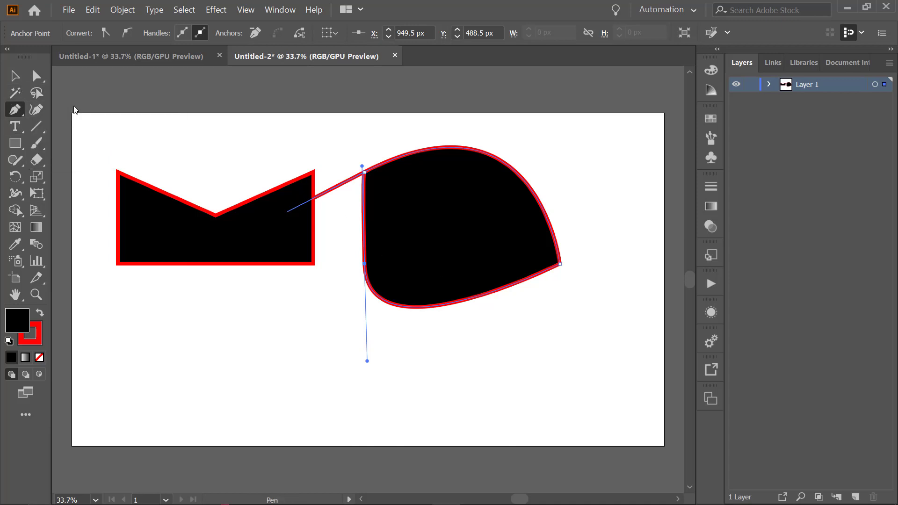
click(132, 344)
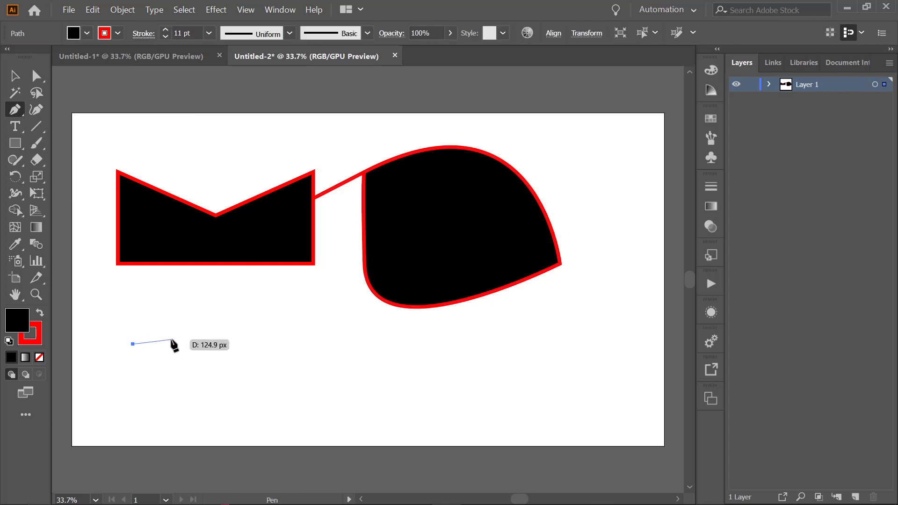
click(311, 344)
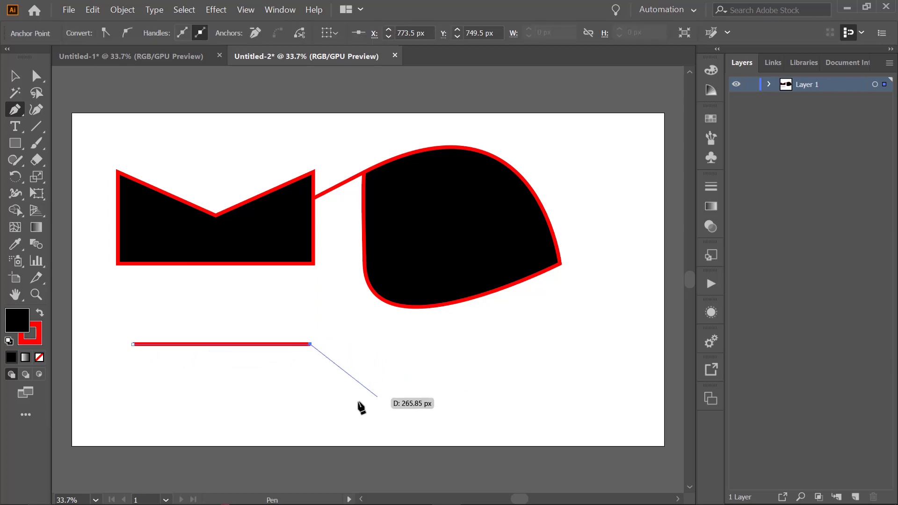
click(202, 397)
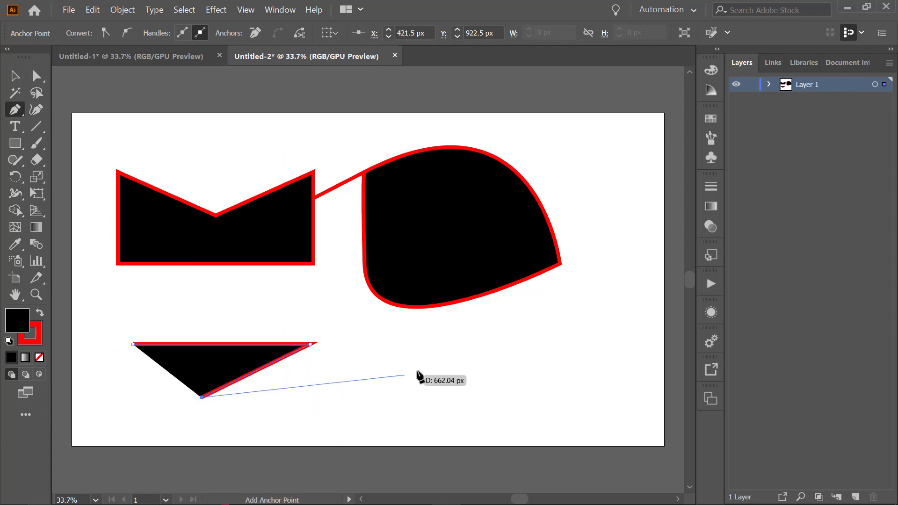
click(424, 390)
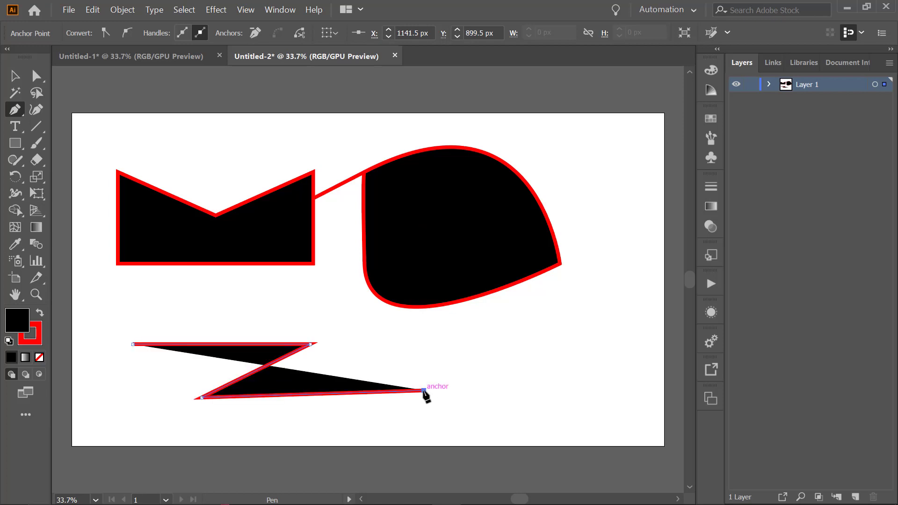
key(ctrl+z)
key(ctrl+z)
key(ctrl+z)
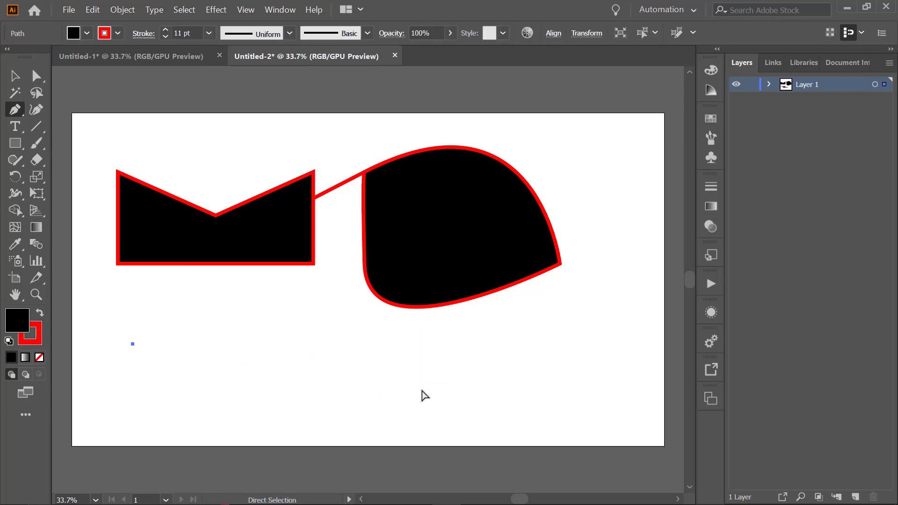
key(ctrl+z)
Draw a closed, rounded four-point shape below the notched shape with the Curvature tool, extending past the artboard's lower edge.
click(37, 109)
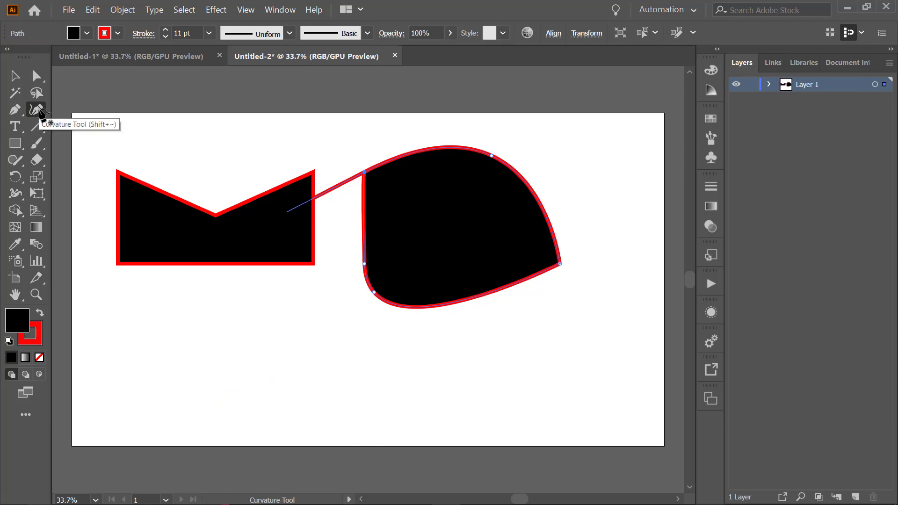
click(148, 347)
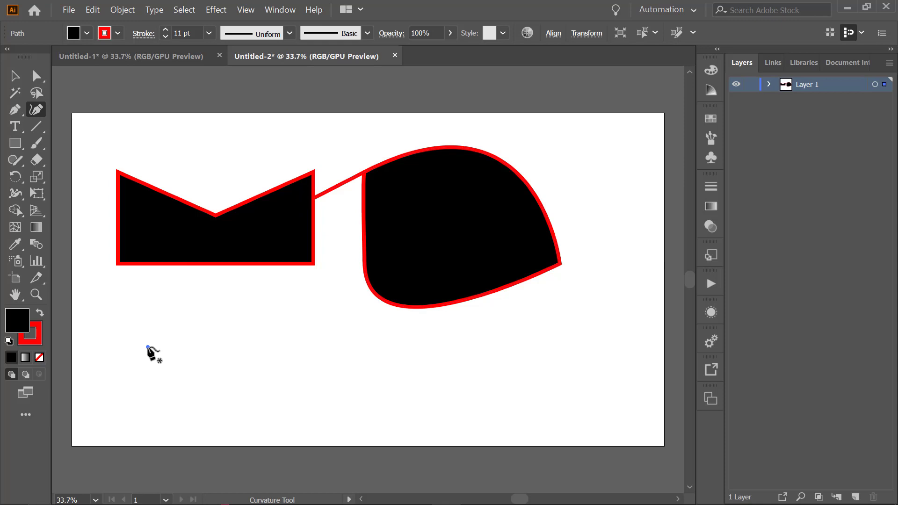
click(315, 348)
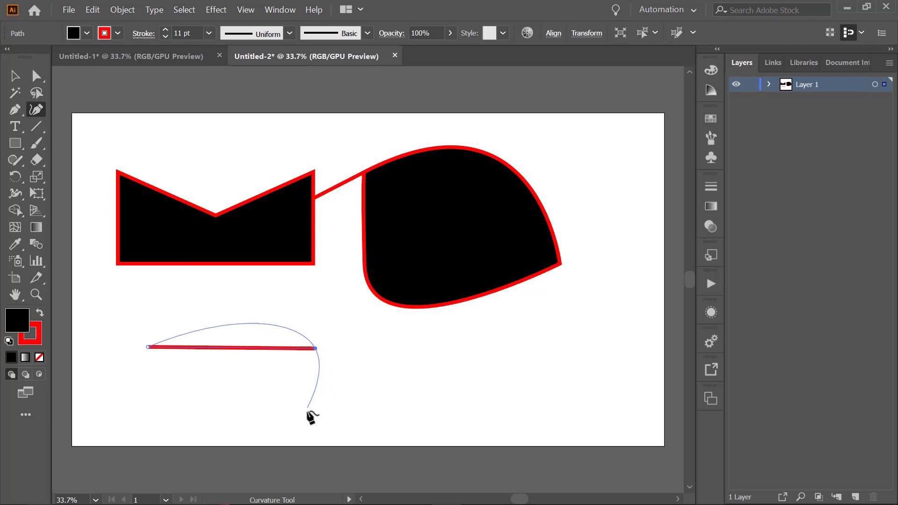
click(334, 461)
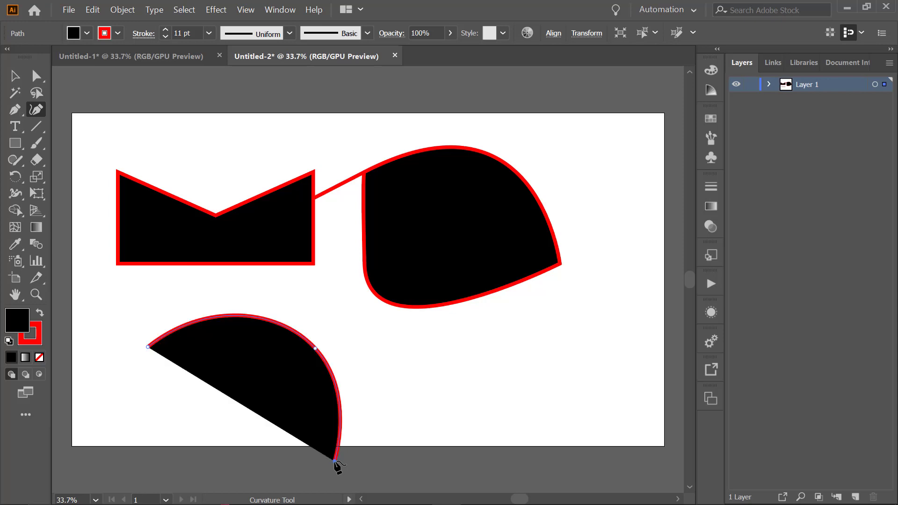
click(127, 488)
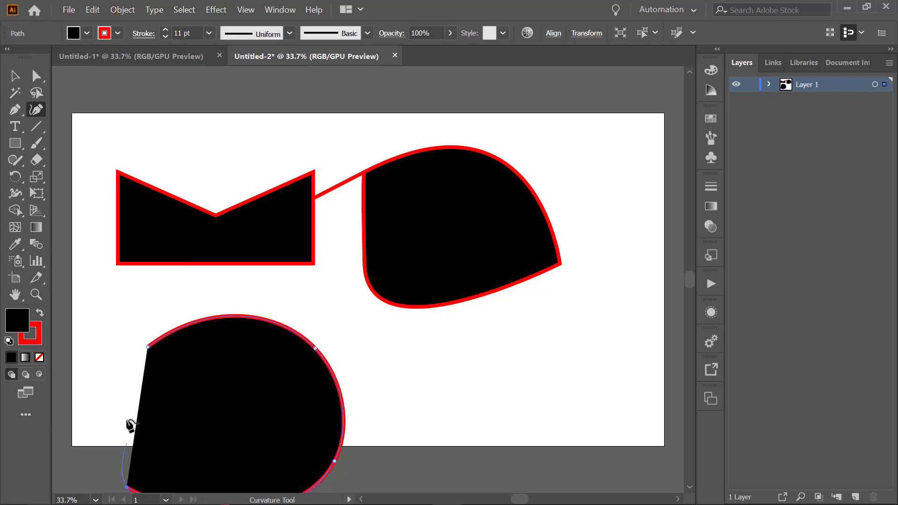
click(148, 347)
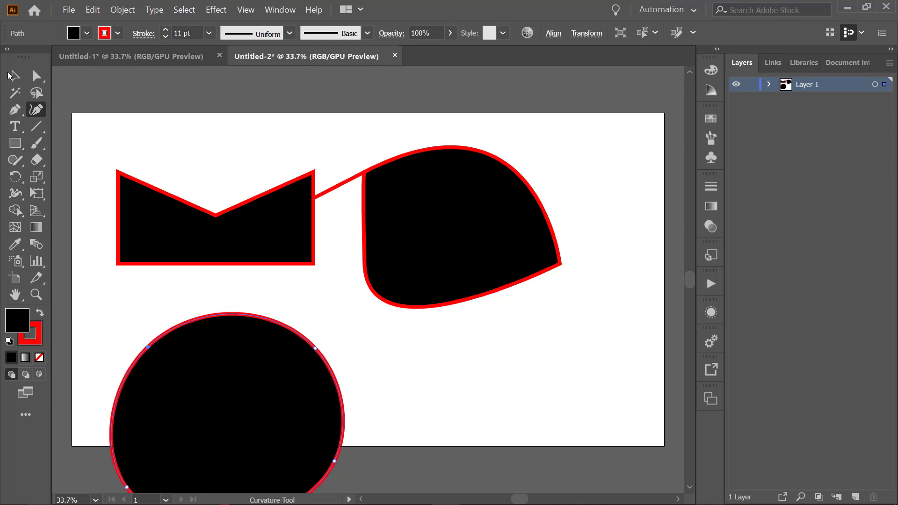
Move the rounded shape to the artboard's right half and delete the curved, former-triangle shape it overlaps.
click(15, 75)
drag(285, 410, 536, 313)
key(ctrl+shift+a)
click(433, 179)
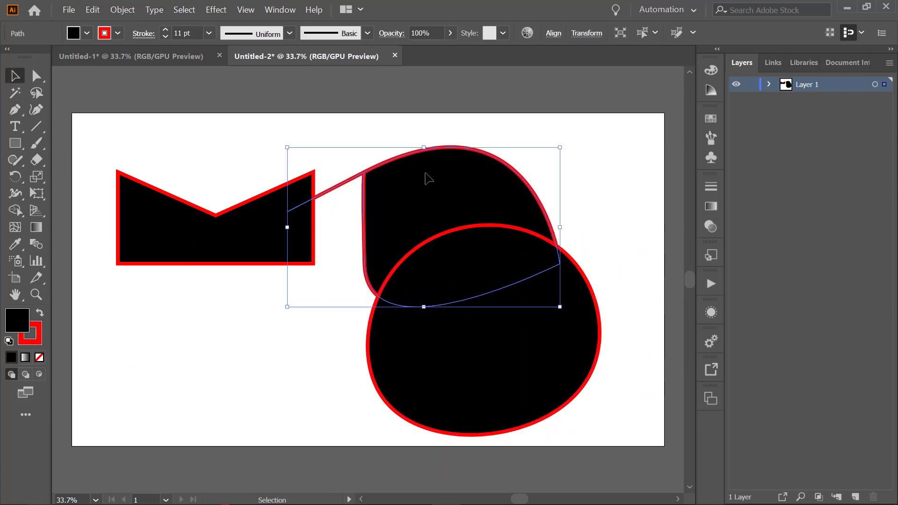
key(Delete)
drag(491, 360, 489, 306)
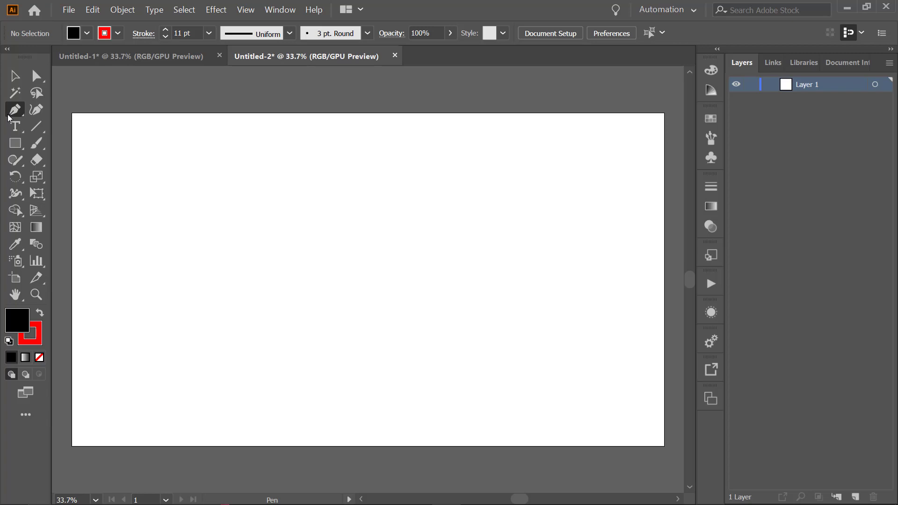
Place the image Cartoon-Face-DRAWING-–-STEP-4.jpg from the OS (D:) drive onto the empty artboard, scaled to nearly the artboard's height.
click(66, 9)
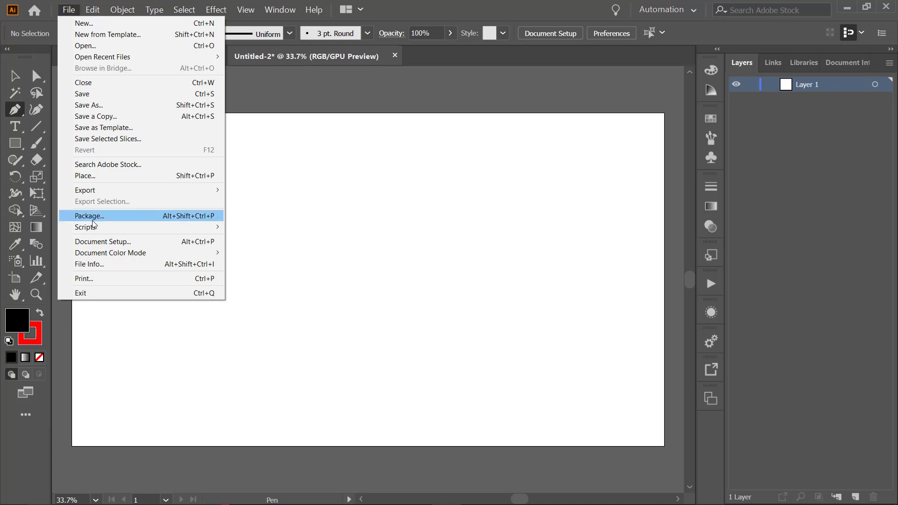
mouse_move(88, 254)
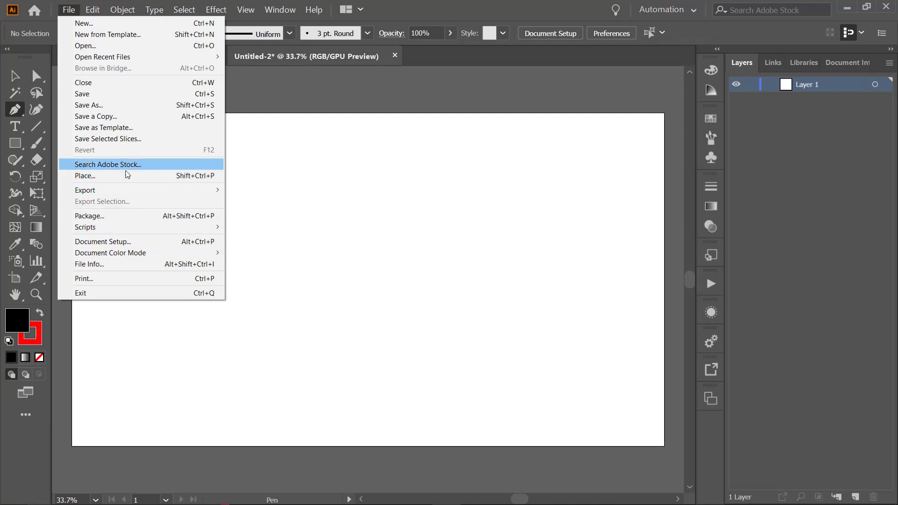
click(100, 175)
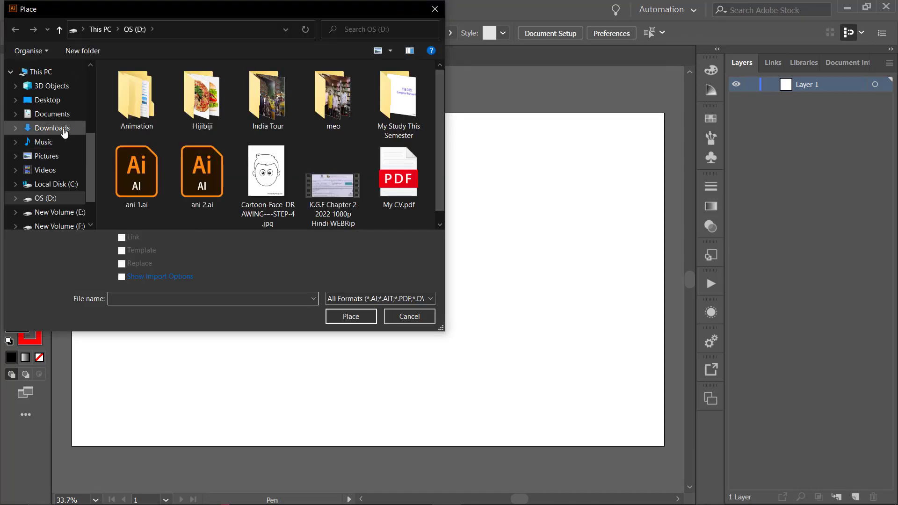
click(61, 128)
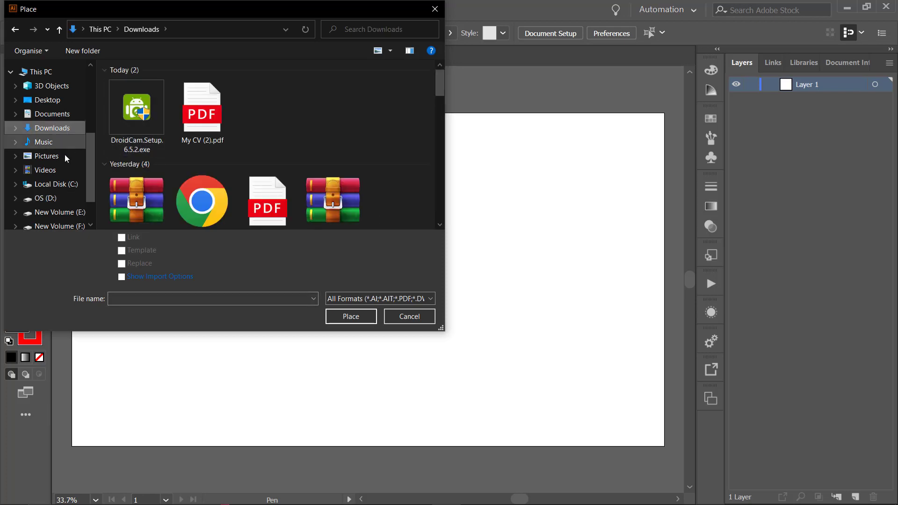
click(46, 198)
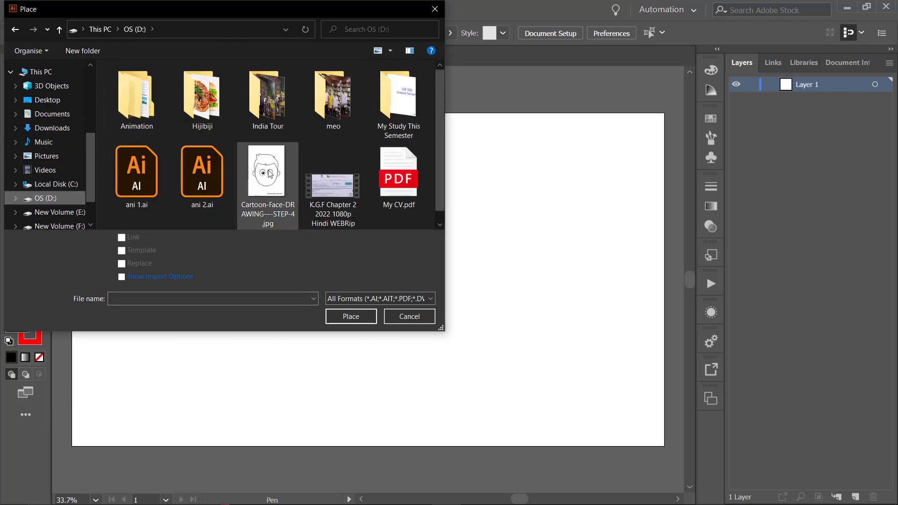
double_click(270, 178)
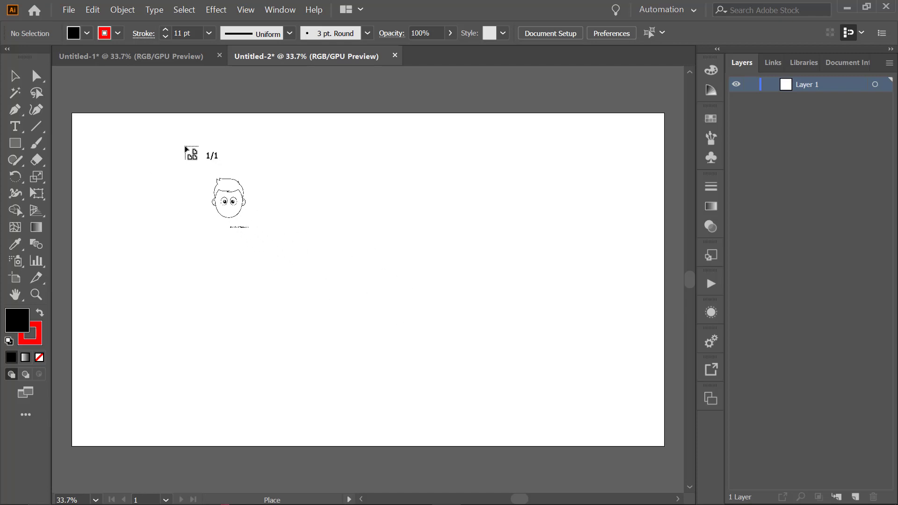
drag(185, 149, 514, 433)
Move the placed face image about 211 px right and 53 px up, towards the artboard's centre, and deselect it.
key(p)
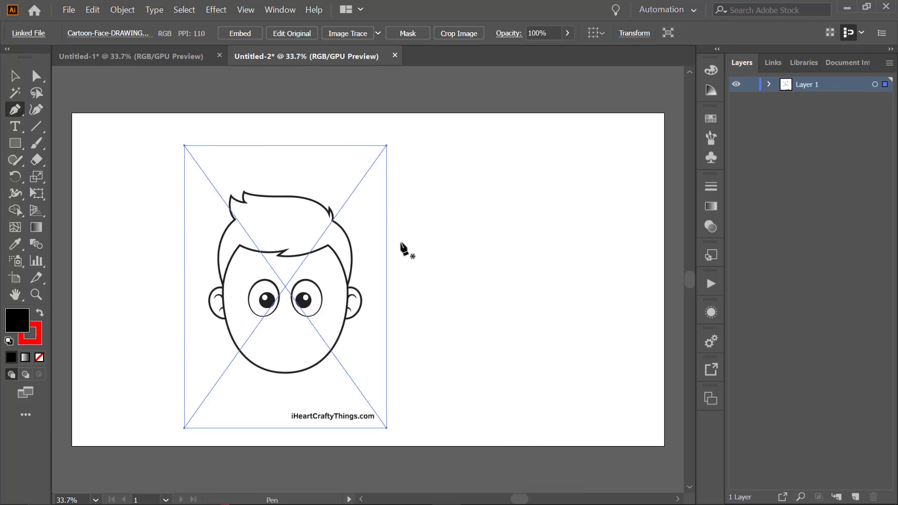
drag(299, 238, 384, 225)
key(ctrl+z)
key(v)
click(511, 225)
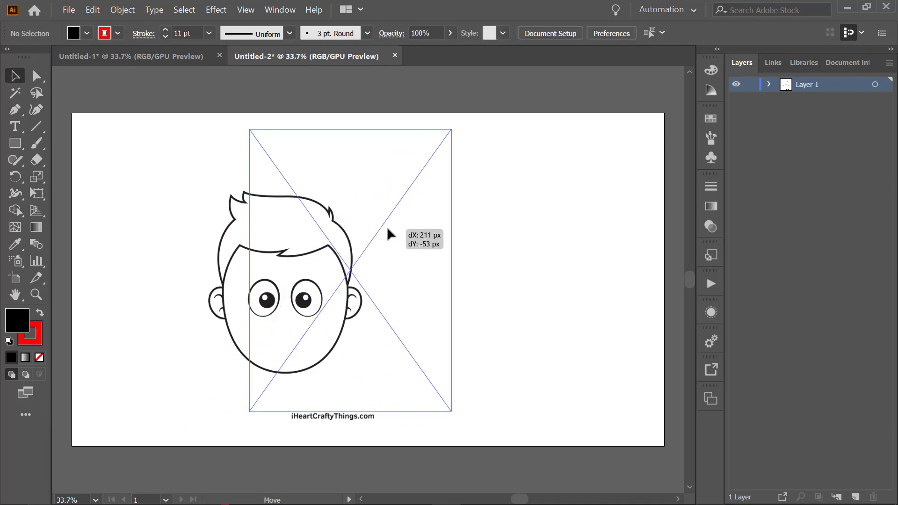
click(495, 226)
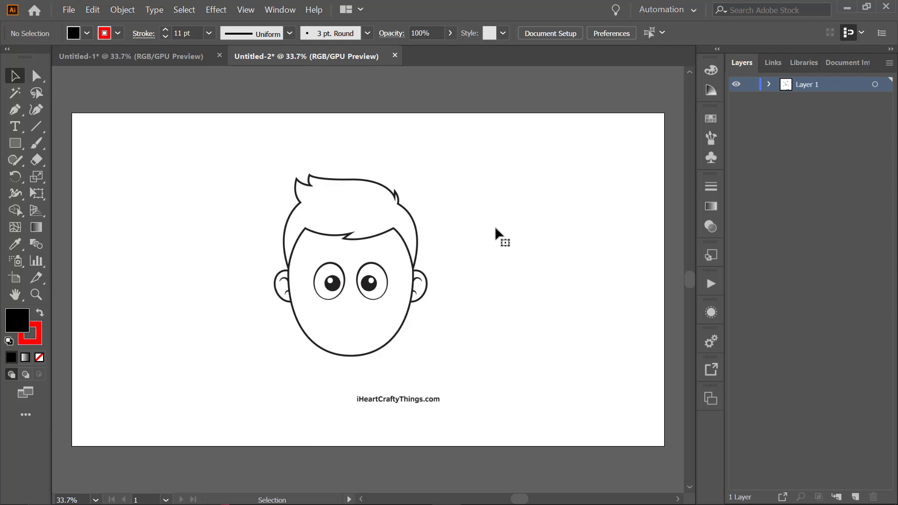
Start tracing the hair with the Pen tool, curving from the left temple up to the left hairline corner.
click(15, 109)
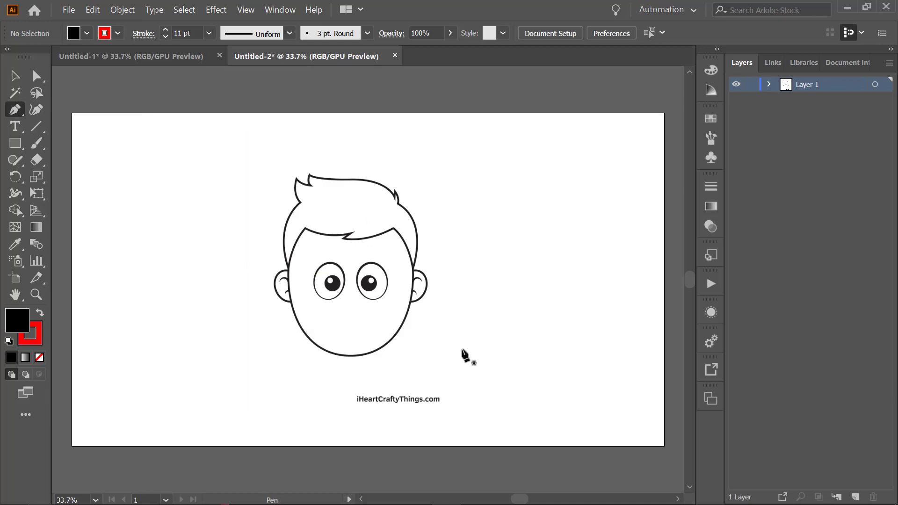
key(ctrl+plus)
key(ctrl+plus)
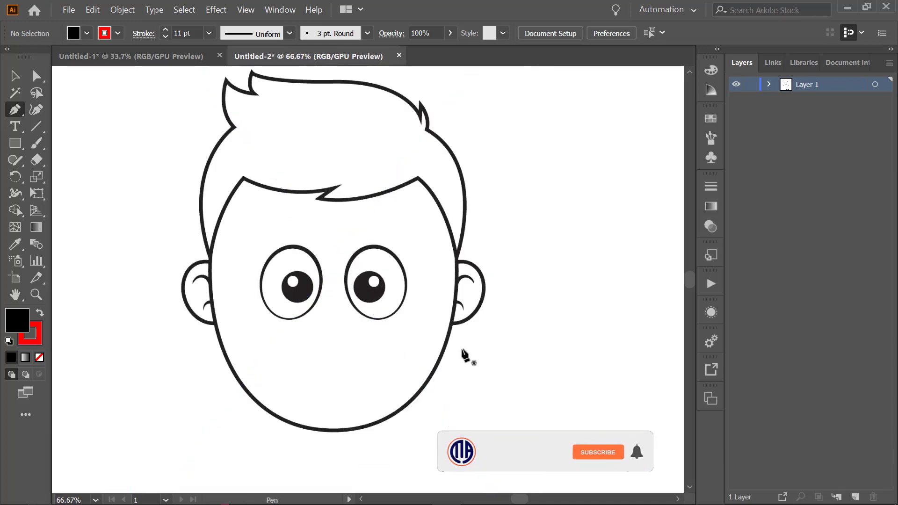
scroll(490, 310, up, 2)
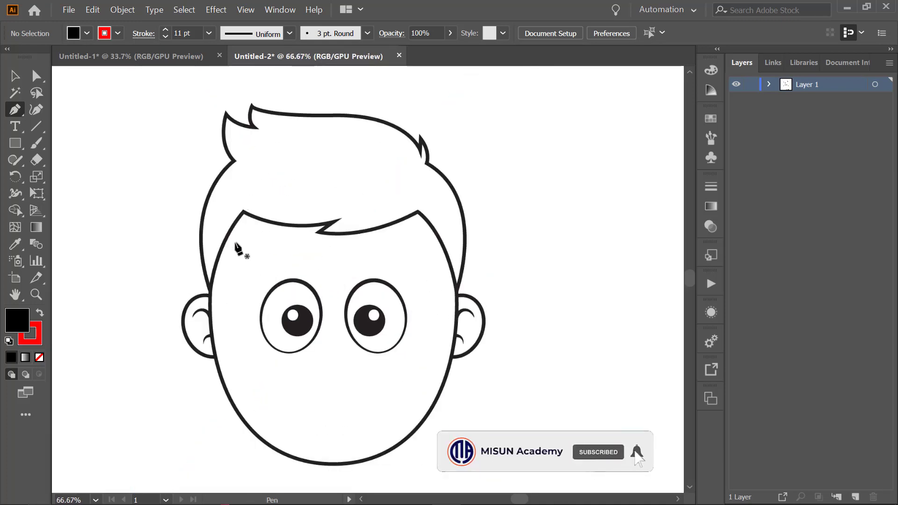
click(211, 290)
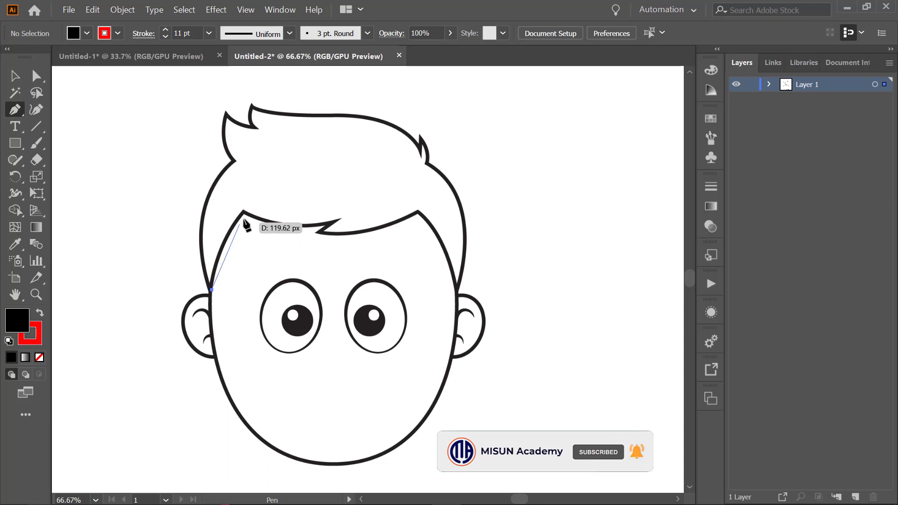
mouse_move(244, 212)
mouse_down()
mouse_move(270, 195)
mouse_move(278, 169)
mouse_up()
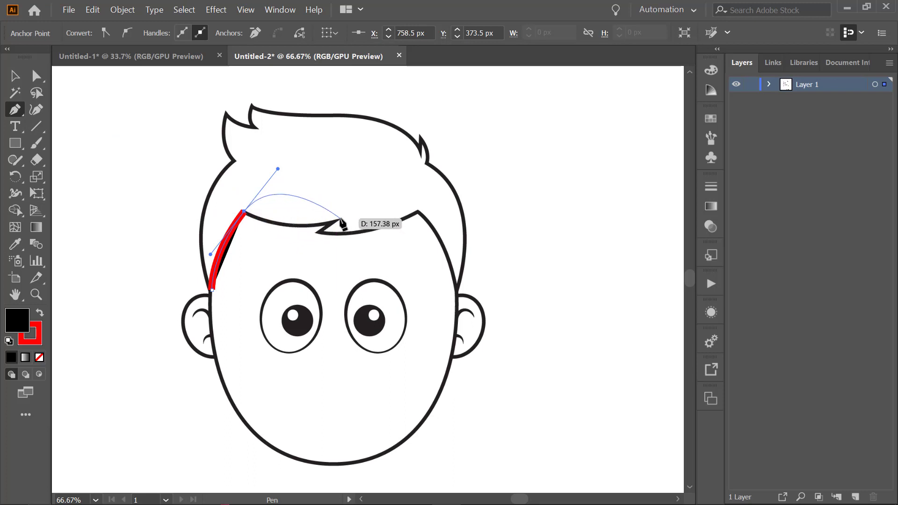
Remove the left hairline corner's outgoing handle and trace the fringe through its zigzag notch to the right hairline corner.
drag(341, 218, 446, 197)
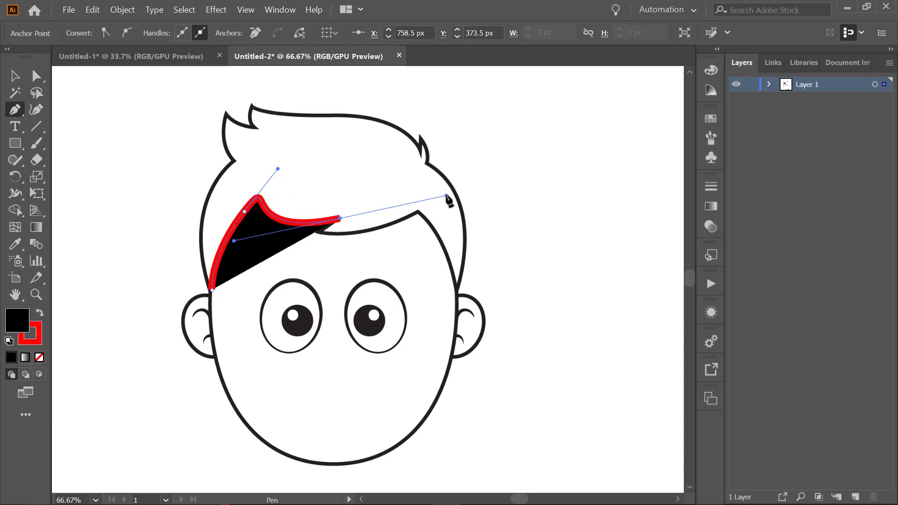
key(ctrl+z)
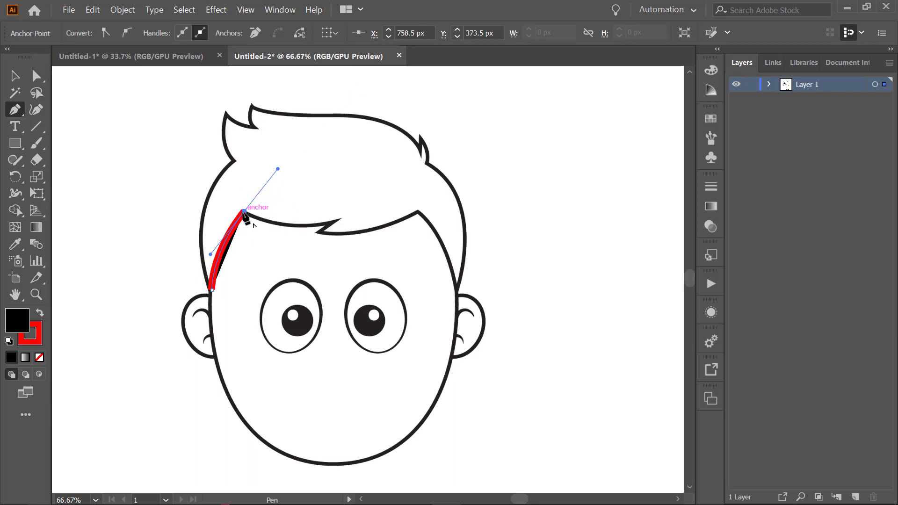
drag(244, 212, 236, 217)
drag(338, 220, 386, 205)
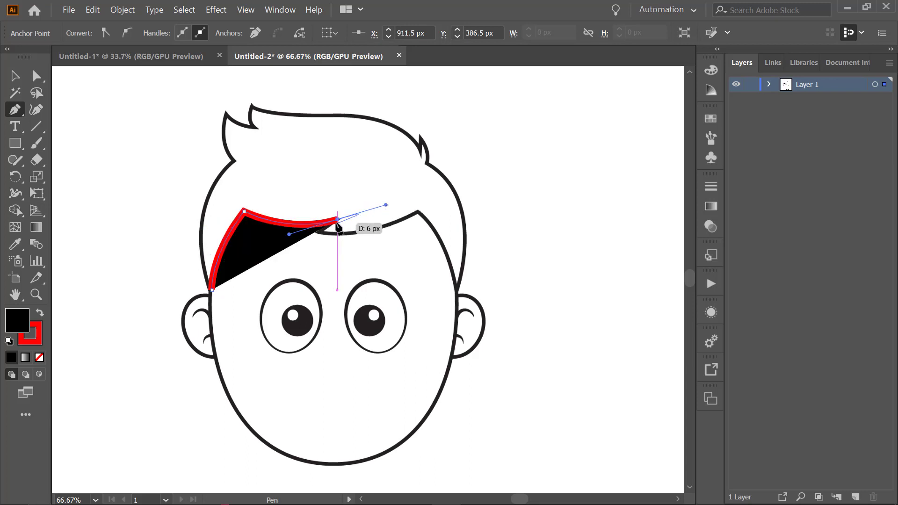
drag(338, 219, 451, 186)
drag(422, 216, 418, 215)
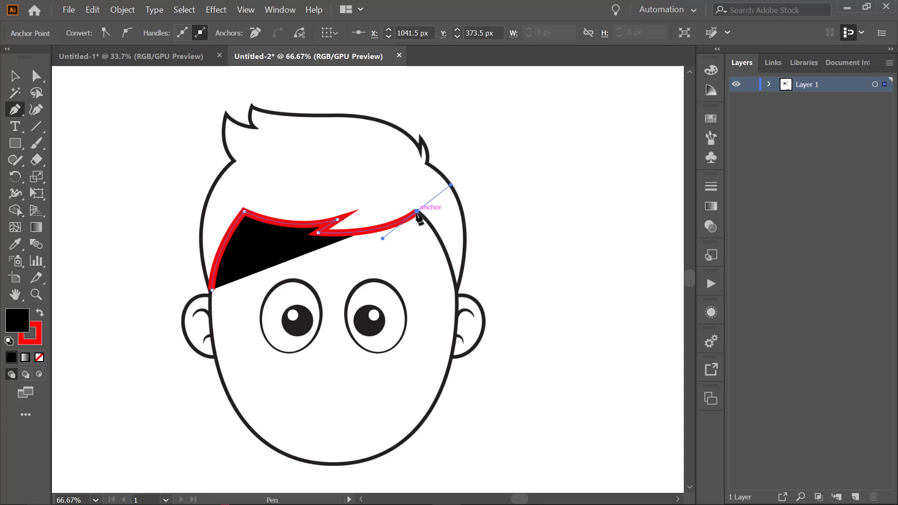
Continue the hair path down to the right temple and back up the outer right side to the small tuft.
drag(456, 286, 470, 343)
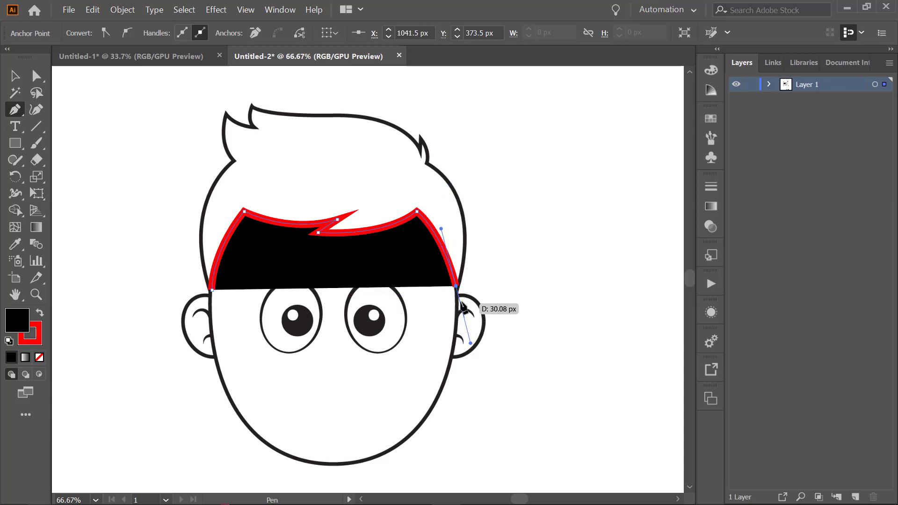
drag(456, 288, 441, 229)
drag(456, 286, 429, 167)
drag(428, 166, 370, 125)
click(428, 165)
Trace the small right tuft and the top edge of the hair leftwards, ending in a corner point before the front tufts.
mouse_move(428, 165)
mouse_down()
mouse_move(419, 136)
mouse_move(422, 158)
mouse_up()
click(420, 135)
click(422, 156)
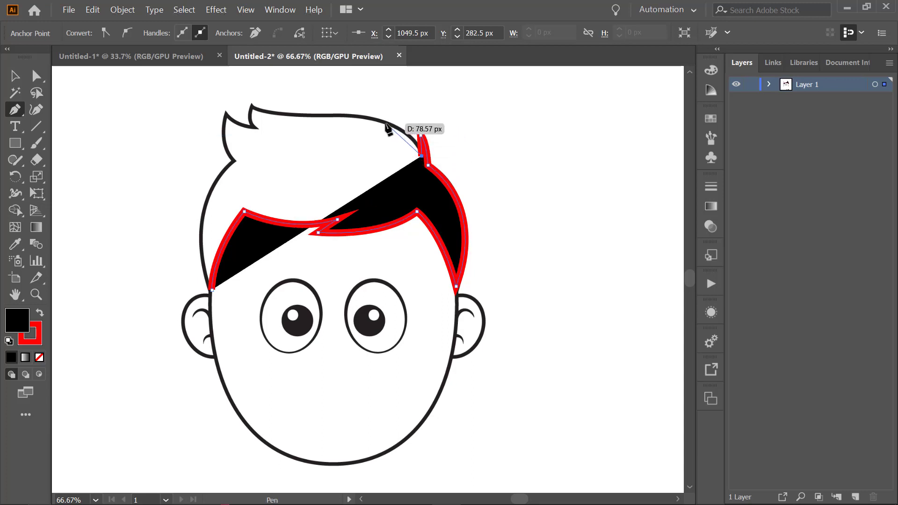
drag(386, 124, 367, 120)
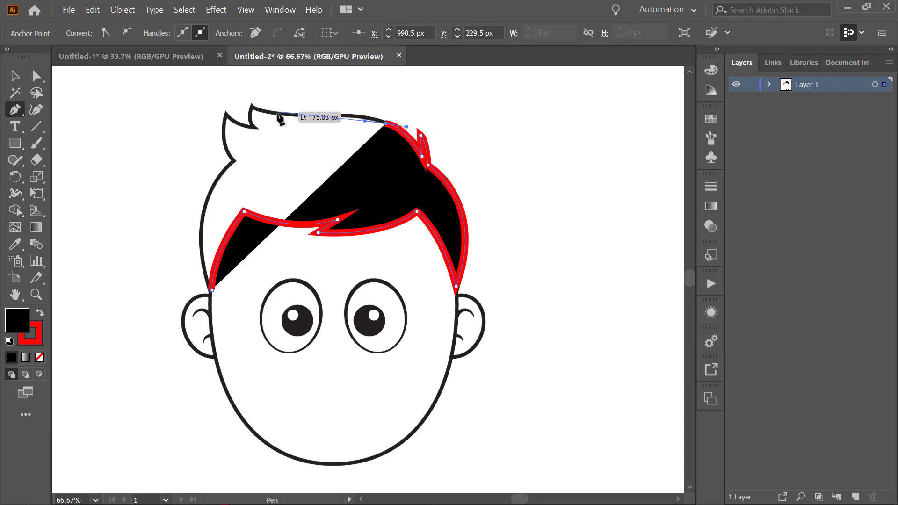
drag(277, 114, 180, 114)
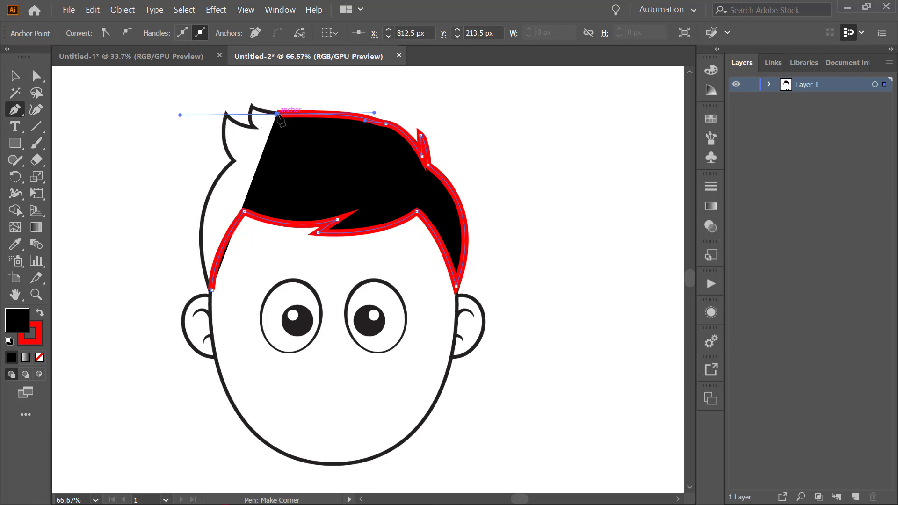
click(277, 114)
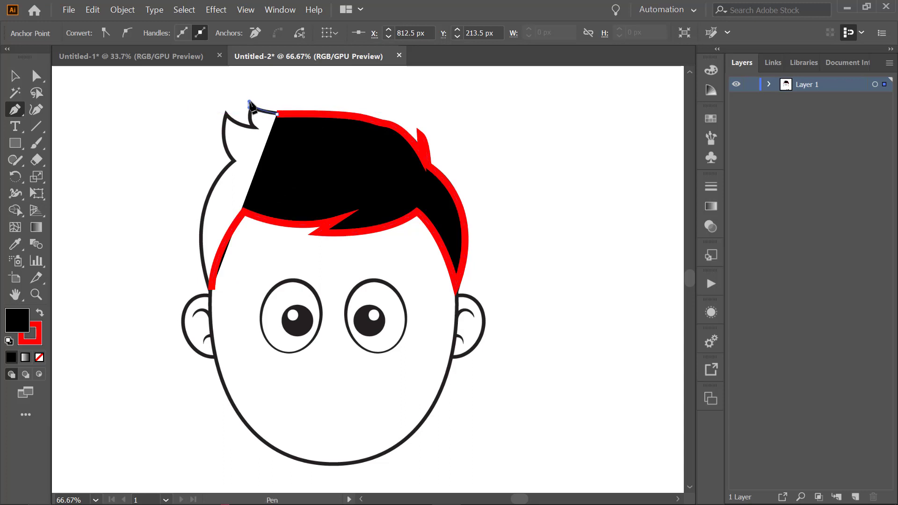
Trace the two left tufts and the outer left side, closing the hair path at the left temple, and deselect it.
drag(250, 101, 247, 173)
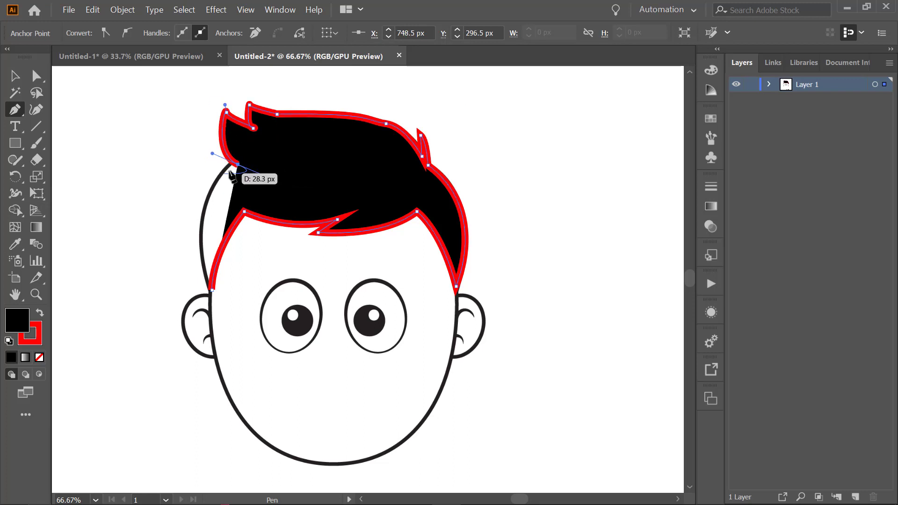
key(alt)
click(238, 165)
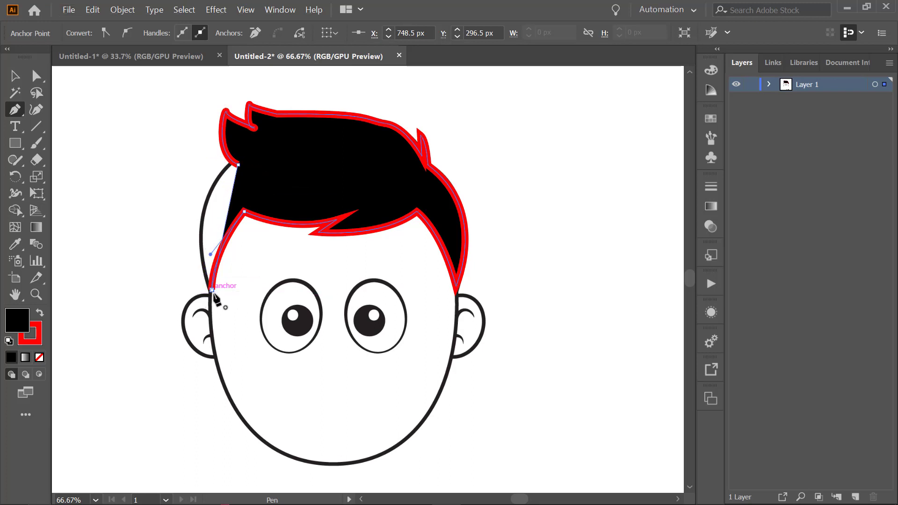
drag(212, 290, 243, 412)
click(11, 77)
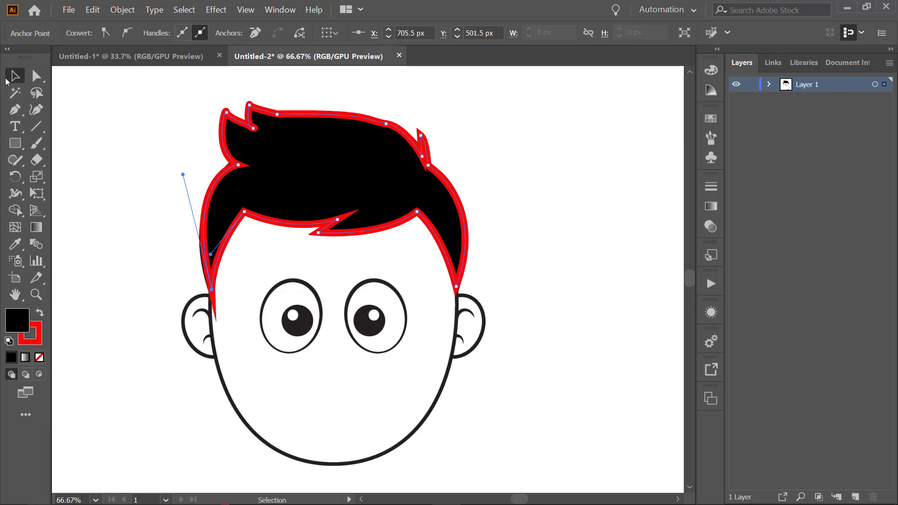
click(91, 122)
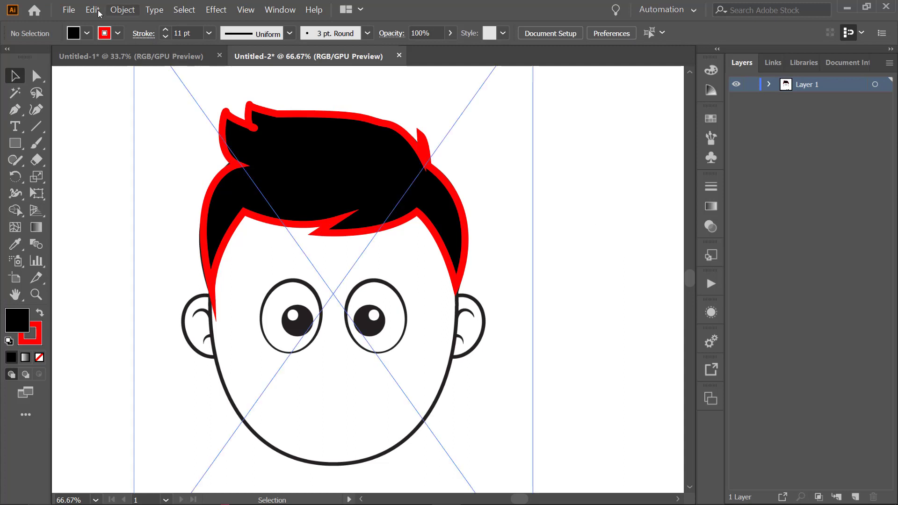
Set the drawing colours to a black stroke and no fill.
click(117, 32)
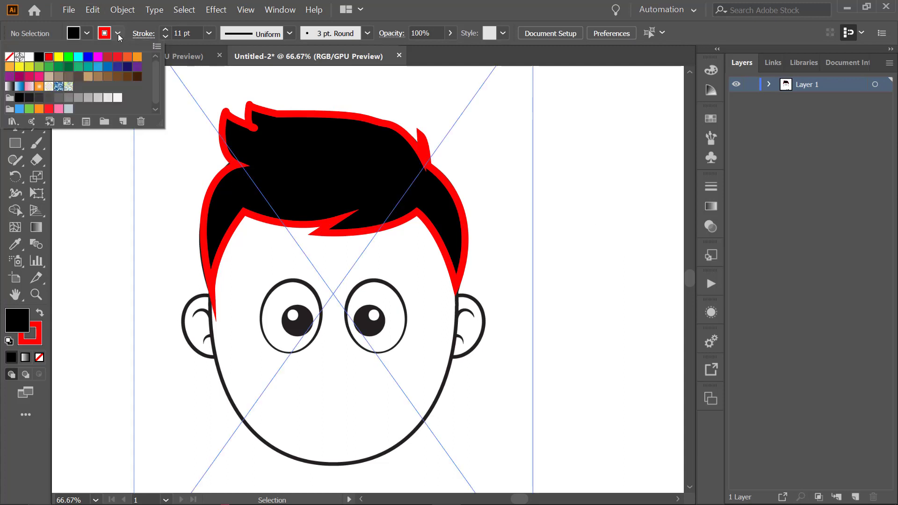
click(39, 61)
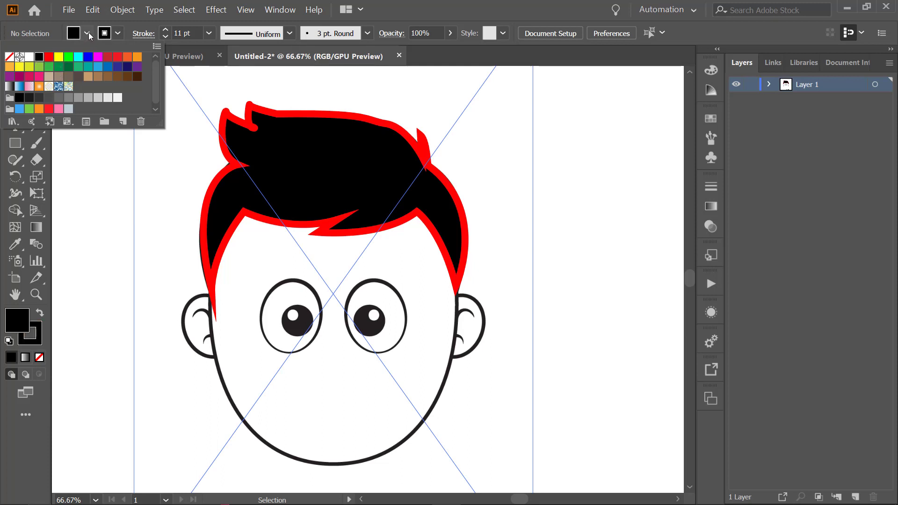
click(86, 32)
click(9, 57)
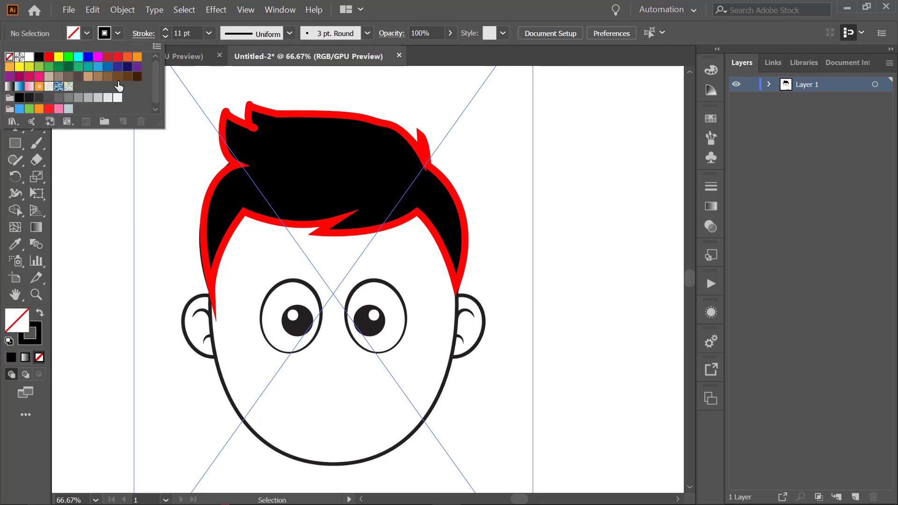
click(608, 245)
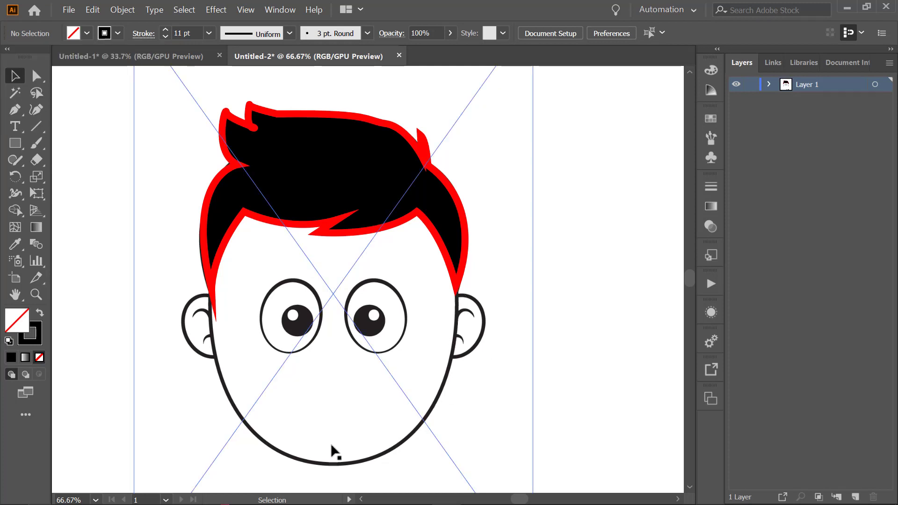
key(ctrl+semicolon)
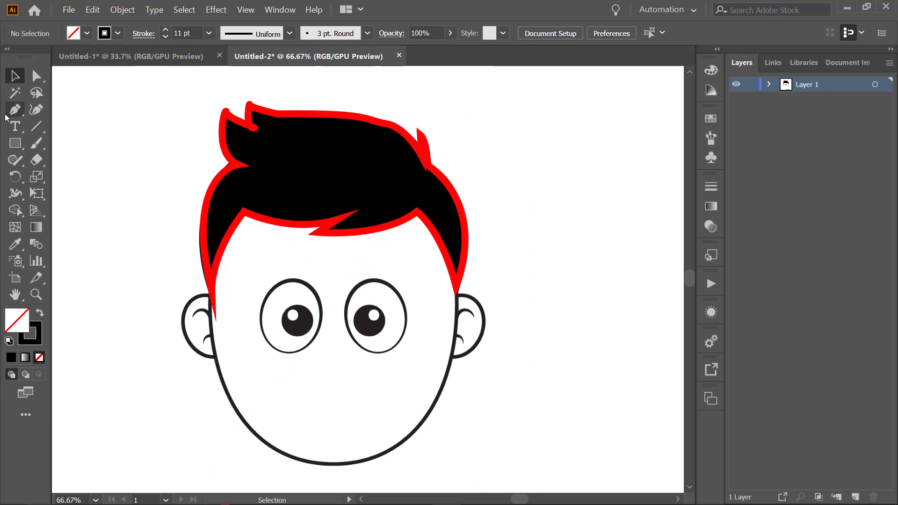
Trace the face outline with the Pen tool from the left temple around the chin to the right temple, and deselect it.
click(9, 111)
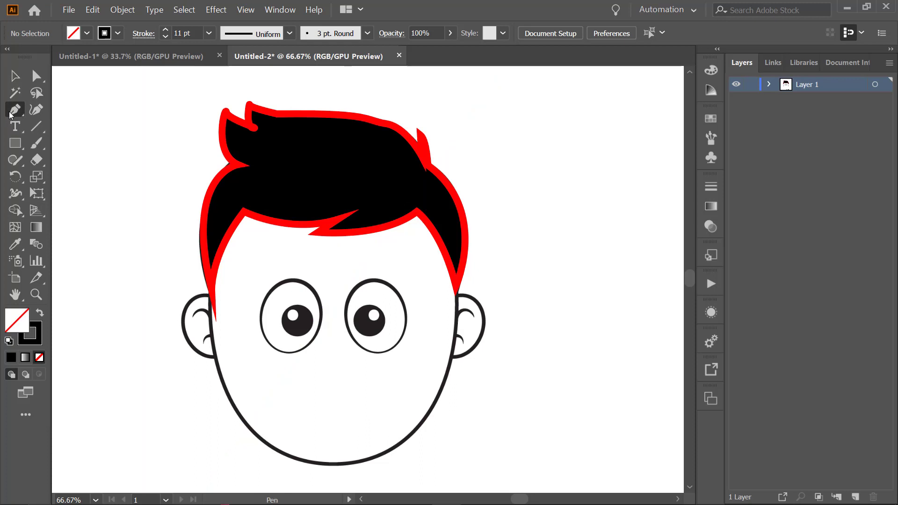
click(210, 292)
drag(246, 424, 282, 463)
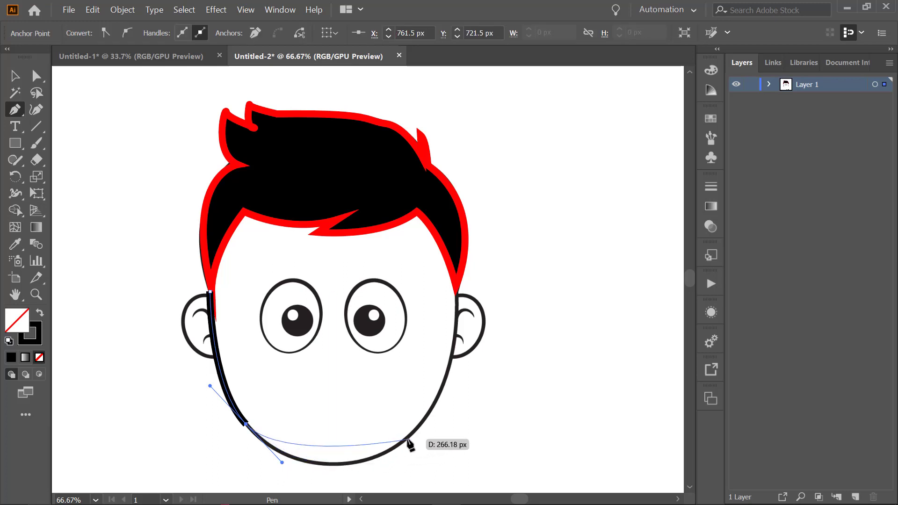
drag(408, 437, 465, 393)
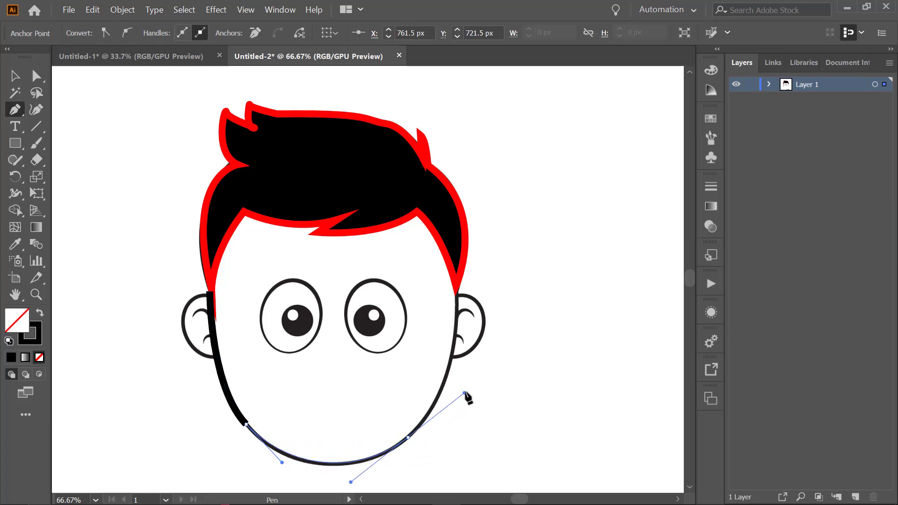
click(457, 294)
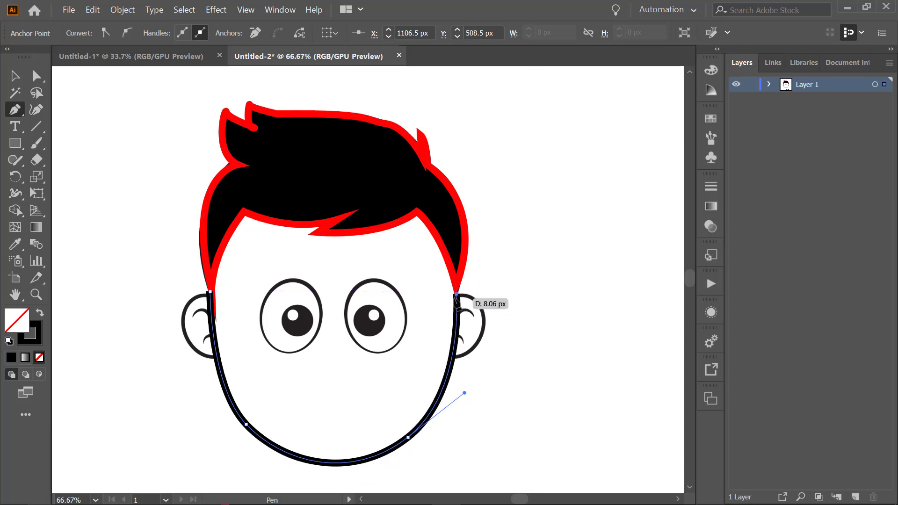
click(15, 76)
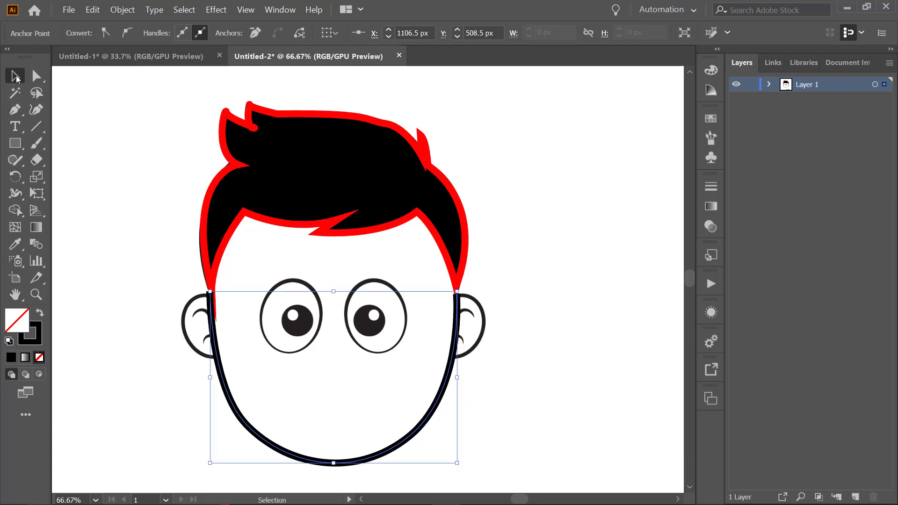
click(620, 273)
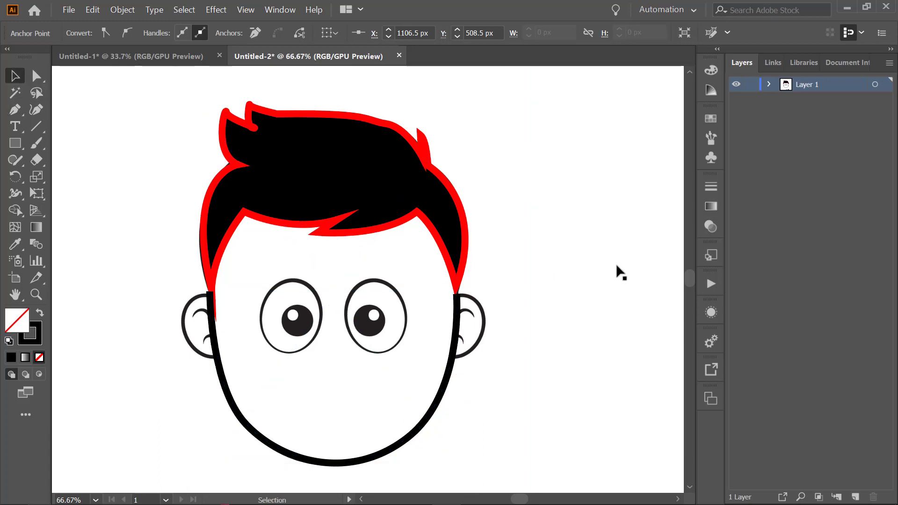
Trace the right ear's outer curve from the right temple down to the cheek with the Pen tool, redoing the first curve attempt.
click(15, 110)
click(458, 294)
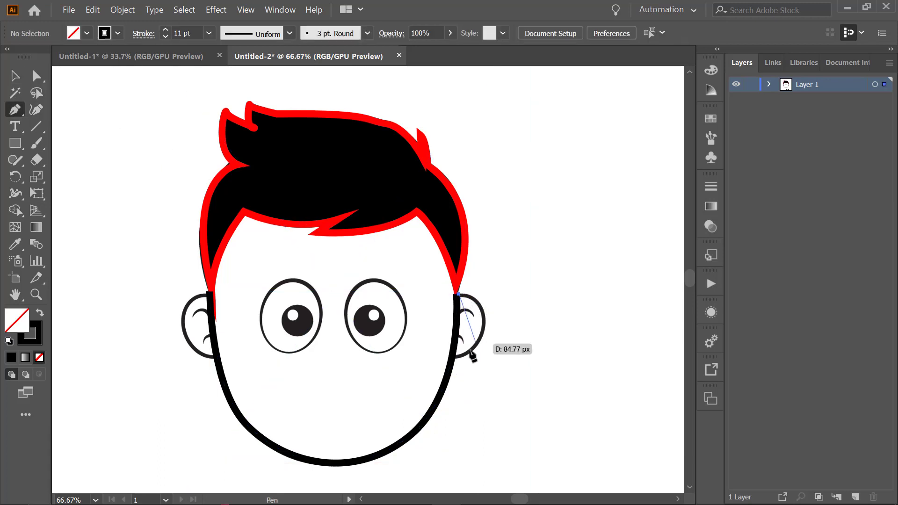
drag(457, 357, 395, 402)
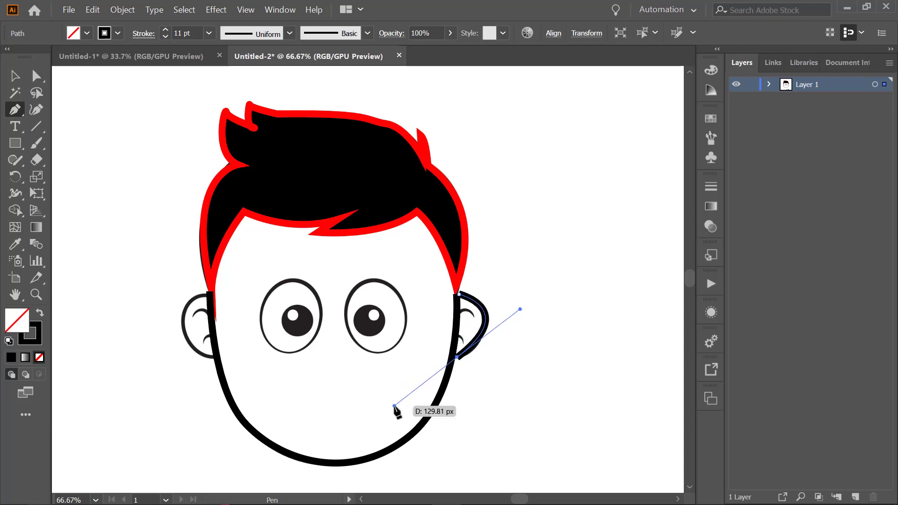
key(ctrl+z)
drag(483, 330, 473, 361)
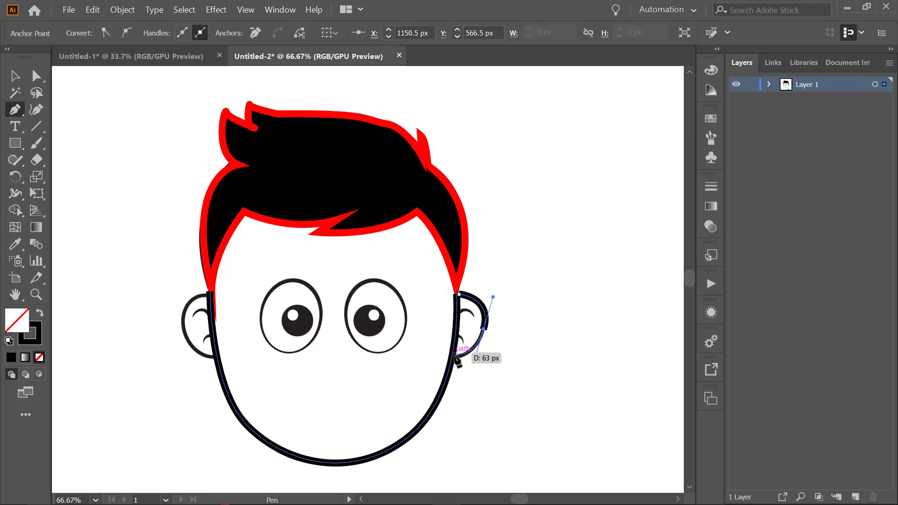
click(454, 357)
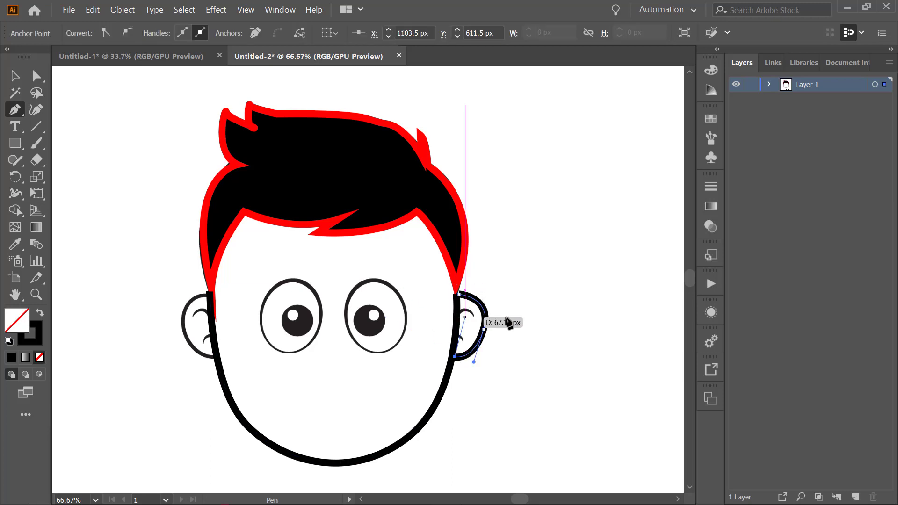
click(14, 76)
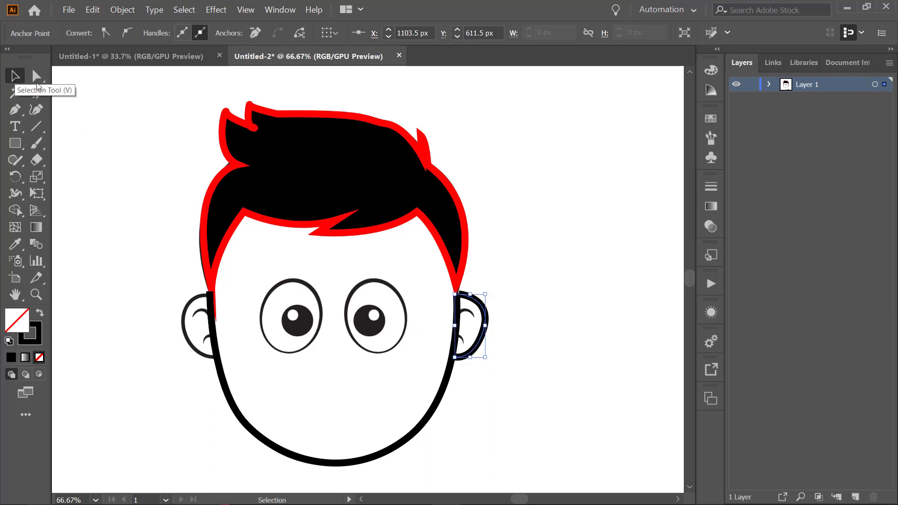
Trace the left ear's outer curve from the face path's left temple anchor down to the cheek, and deselect it.
click(14, 110)
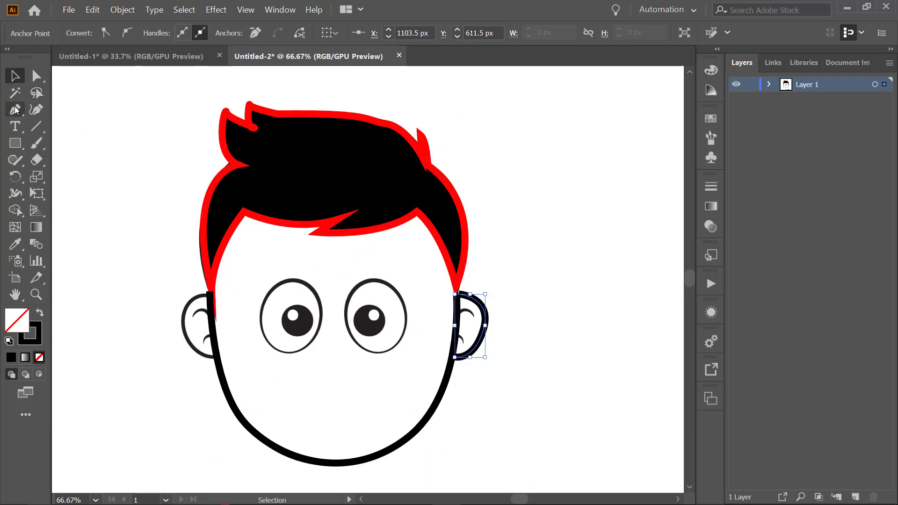
click(210, 292)
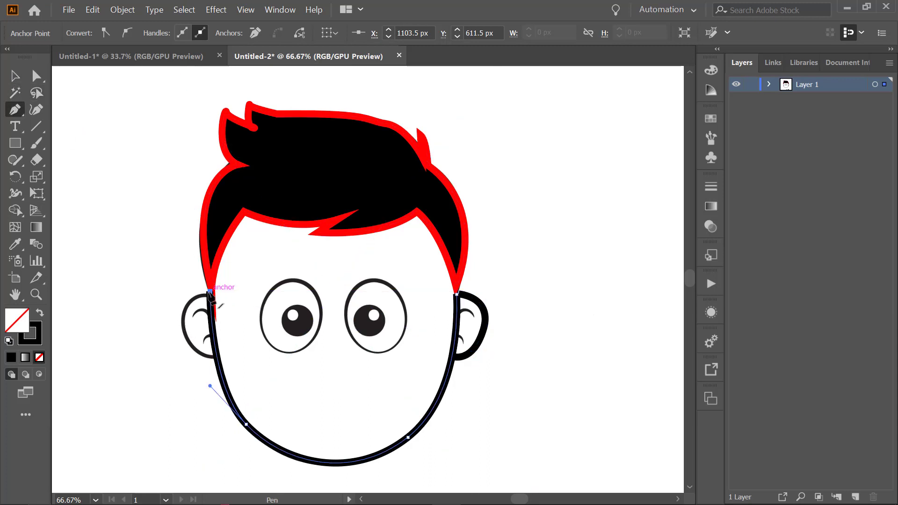
click(205, 295)
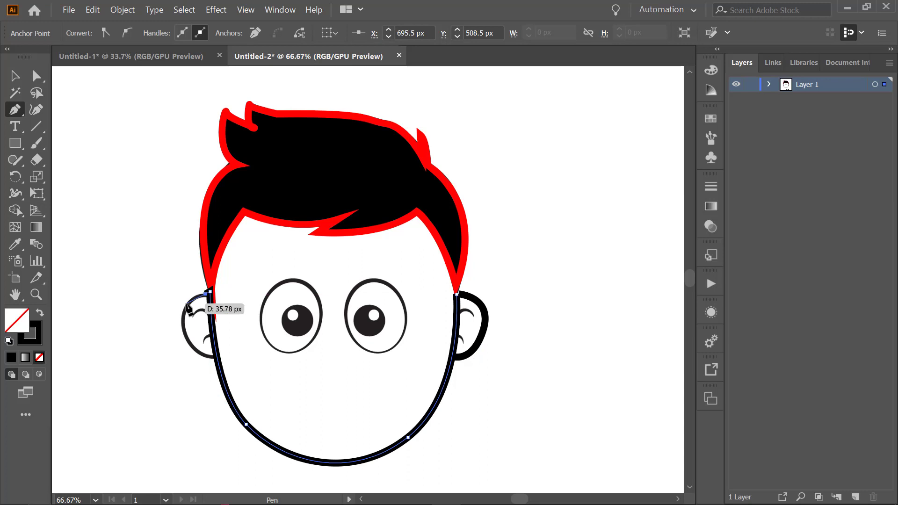
drag(186, 304, 184, 314)
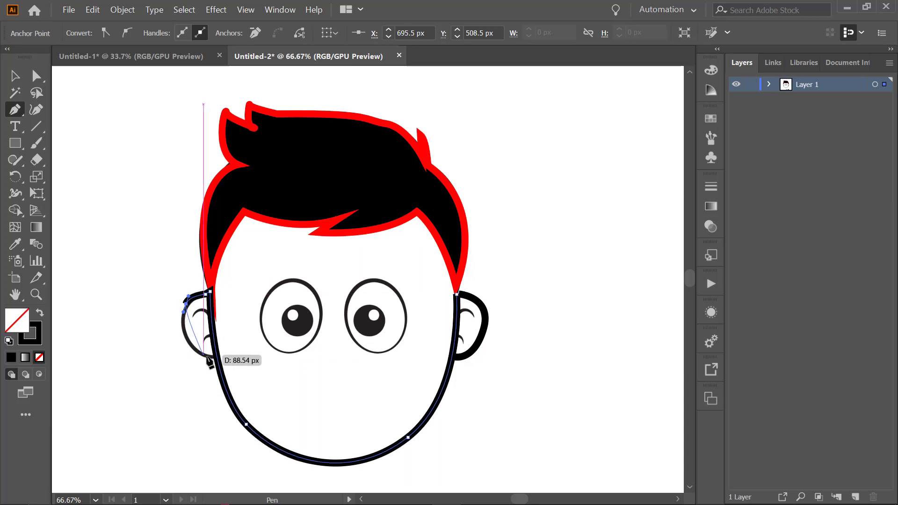
drag(214, 358, 254, 356)
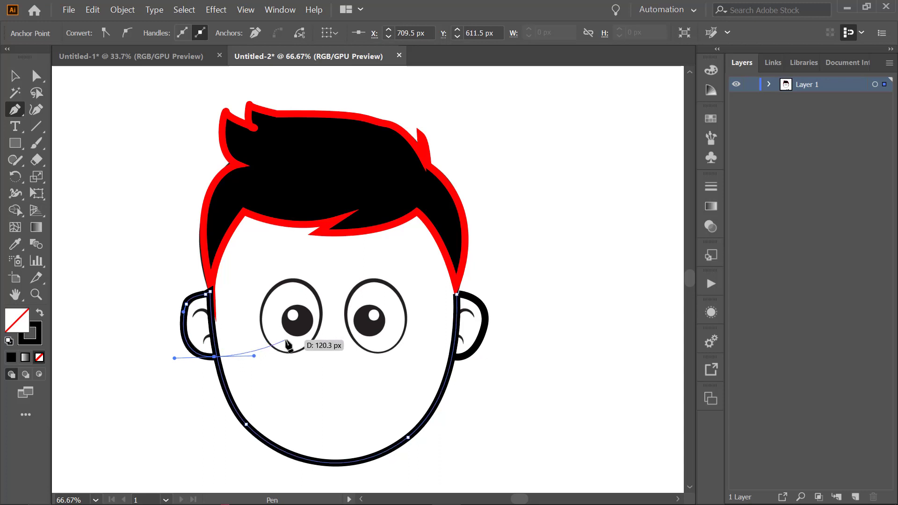
click(20, 82)
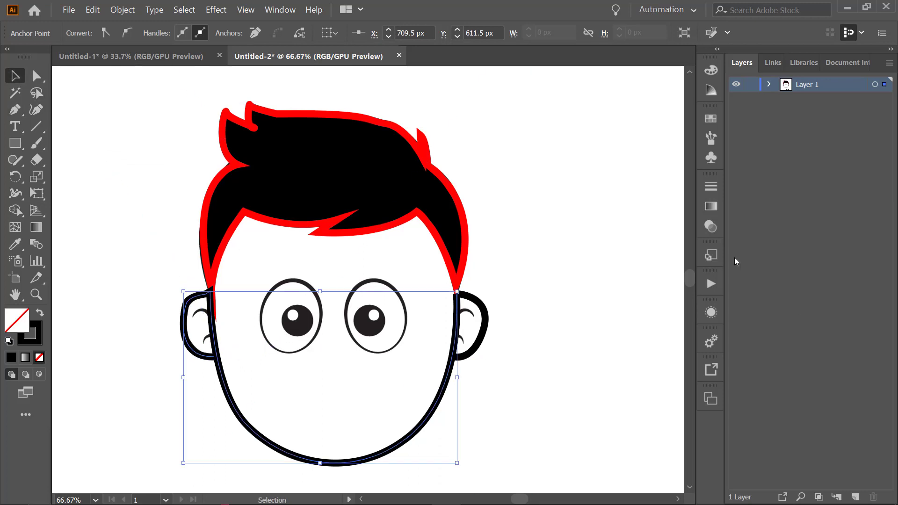
click(605, 244)
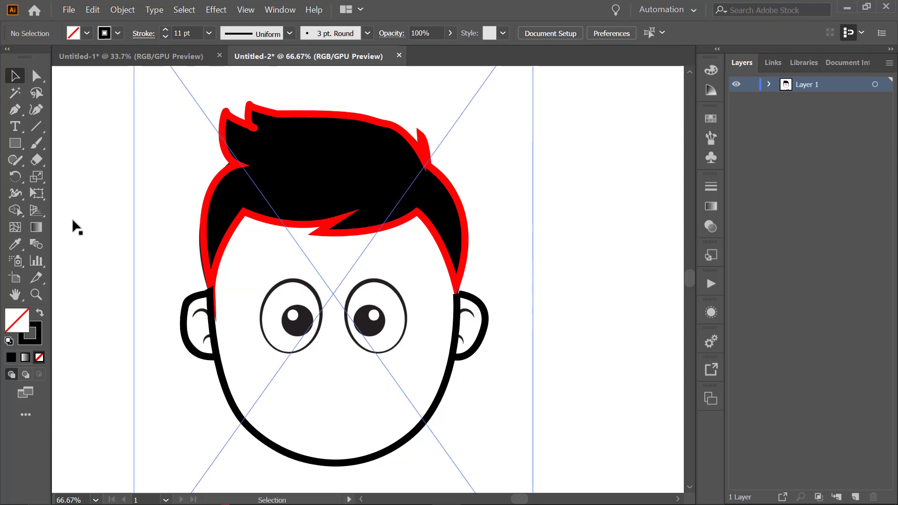
Draw an ellipse for the right eye, tilt it to follow the eye outline, and deselect it.
drag(15, 143, 68, 178)
drag(359, 283, 407, 357)
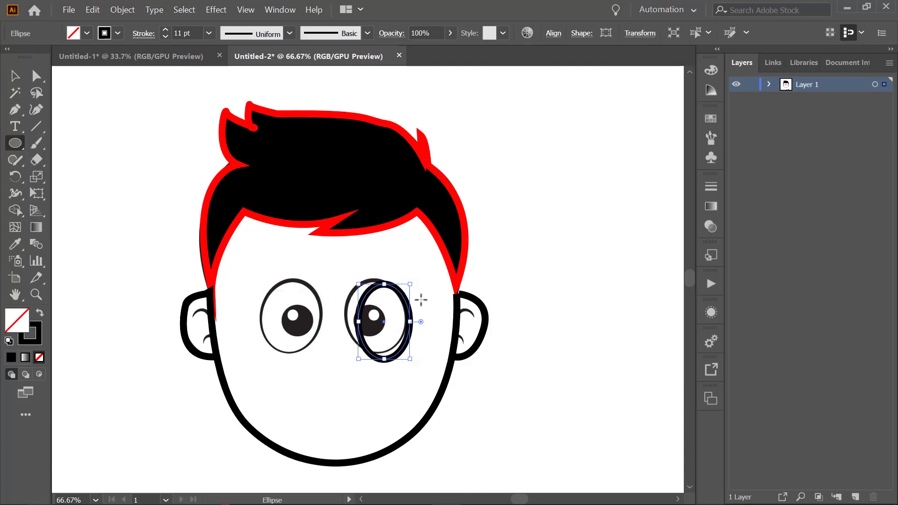
drag(411, 283, 387, 288)
click(15, 75)
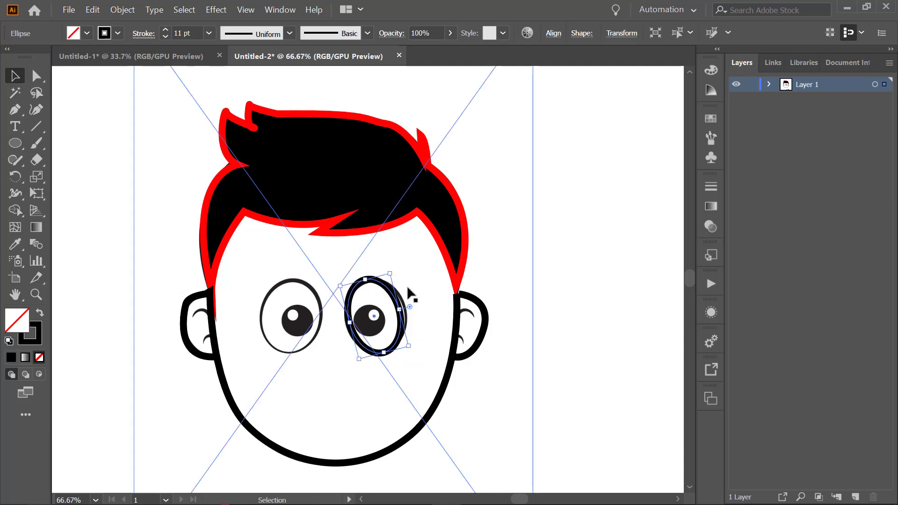
click(586, 247)
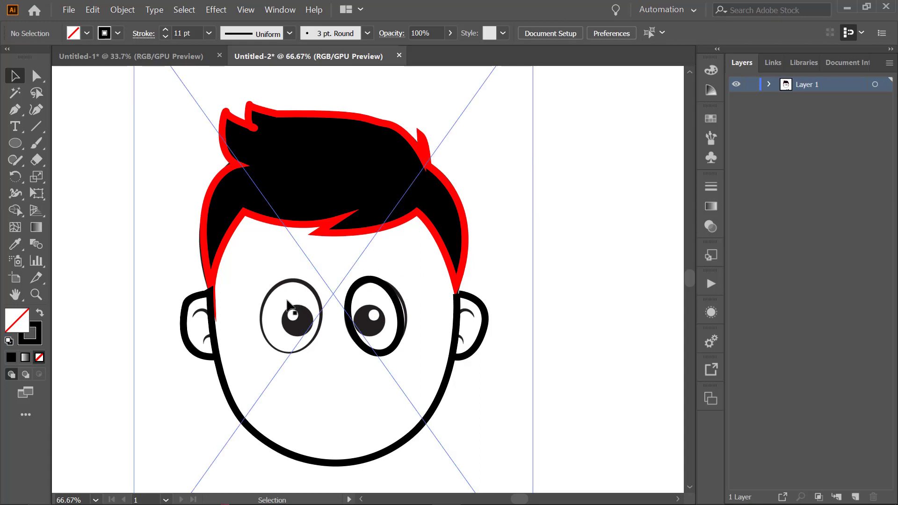
Hide the linked reference image in Layer 1 to check the traced artwork alone, and show it again.
click(769, 84)
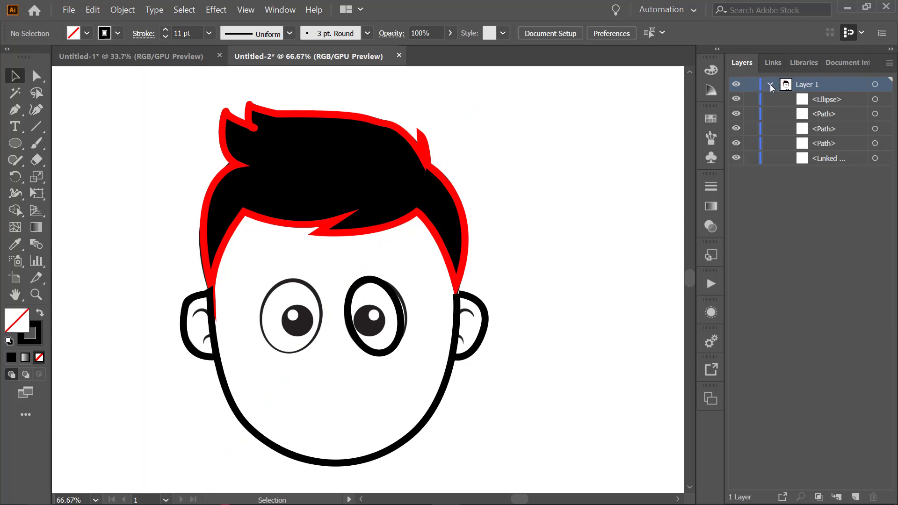
click(737, 158)
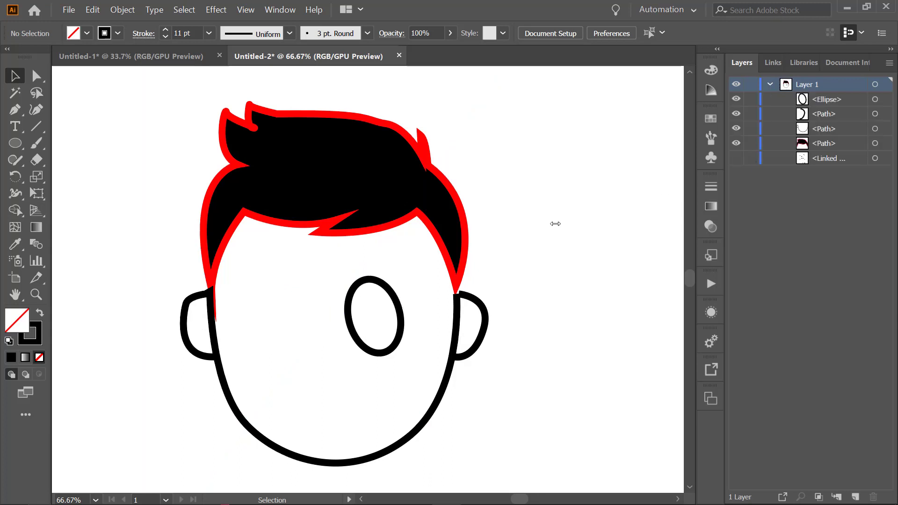
key(ctrl+minus)
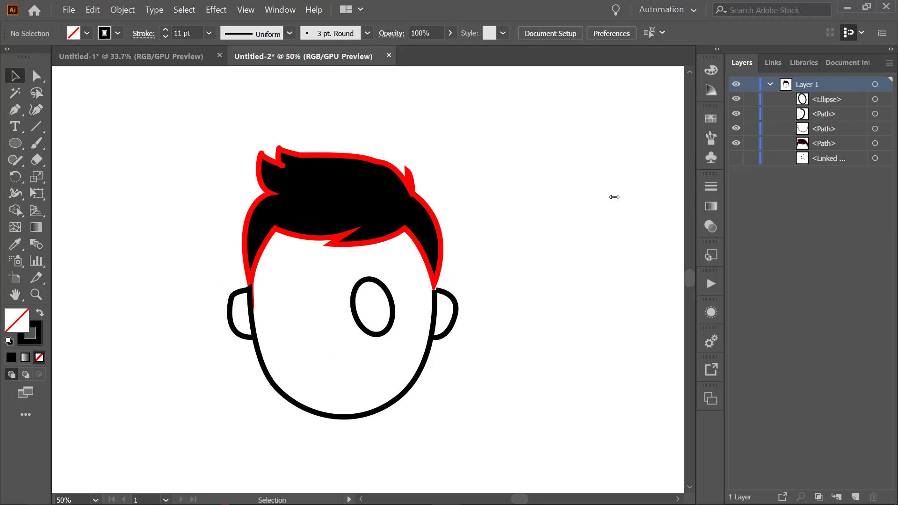
click(736, 159)
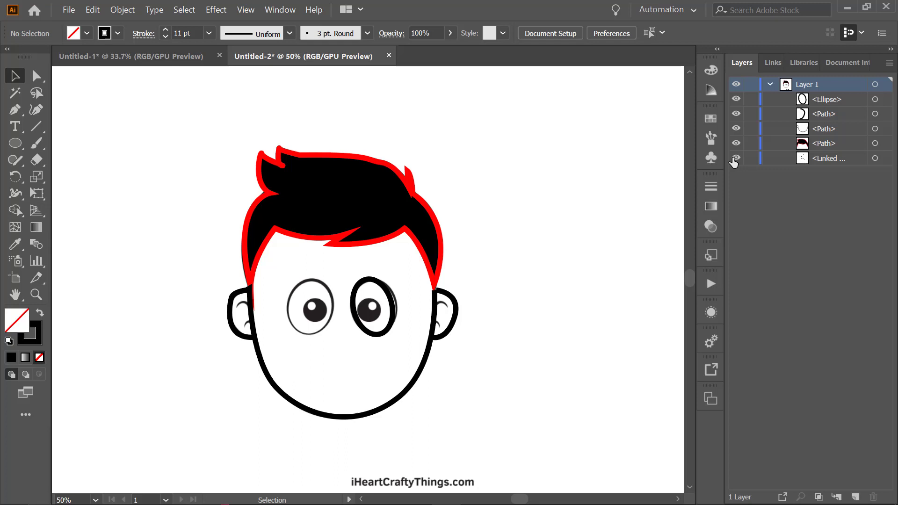